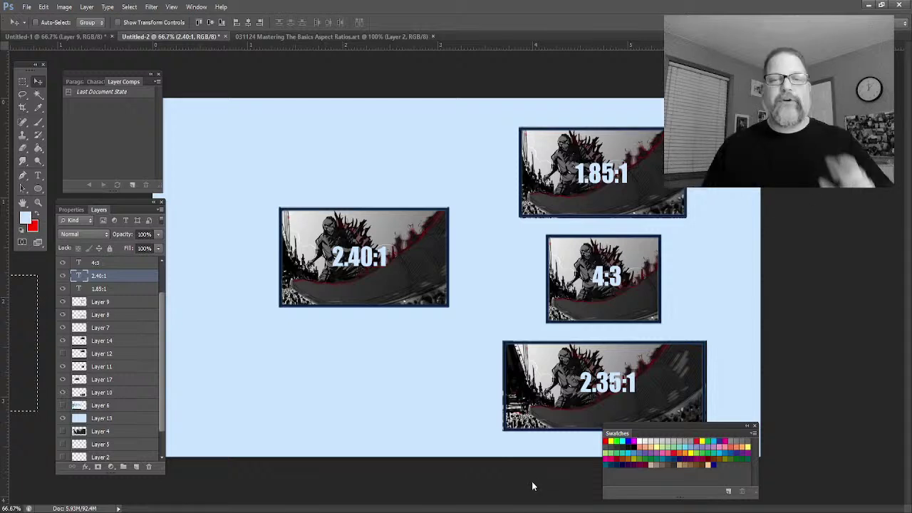
# In the 031124 Mastering The Basics Aspect Ratios document, hide Layer 2 and add a new empty layer.
pyautogui.click(291, 36)
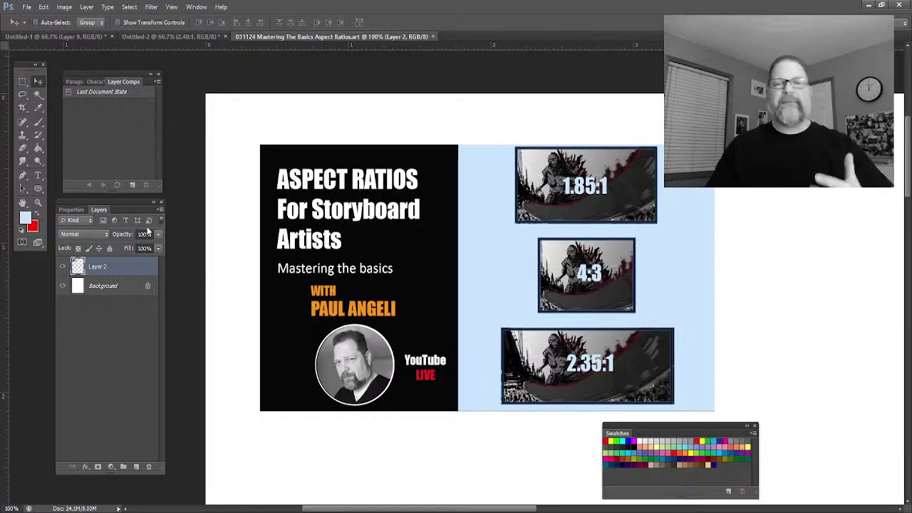
pyautogui.click(63, 265)
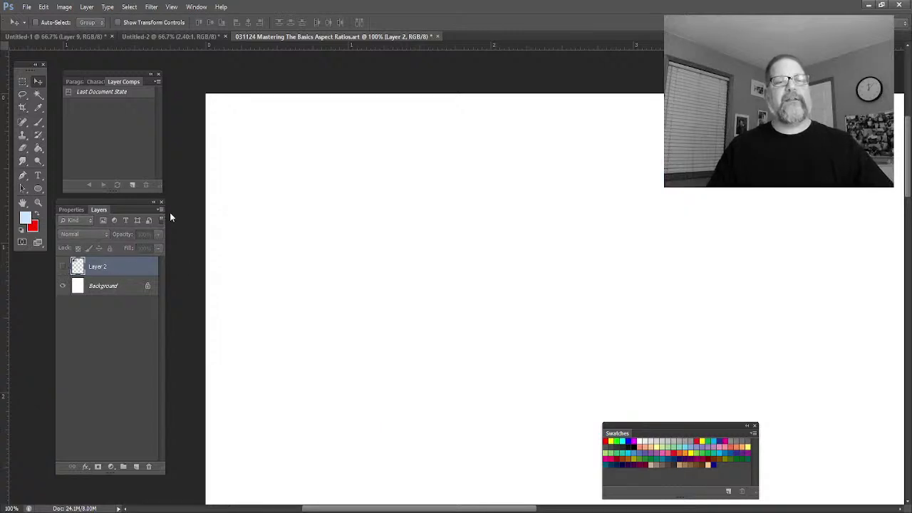
pyautogui.hotkey('ctrl', 'shift', 'alt', 'n')
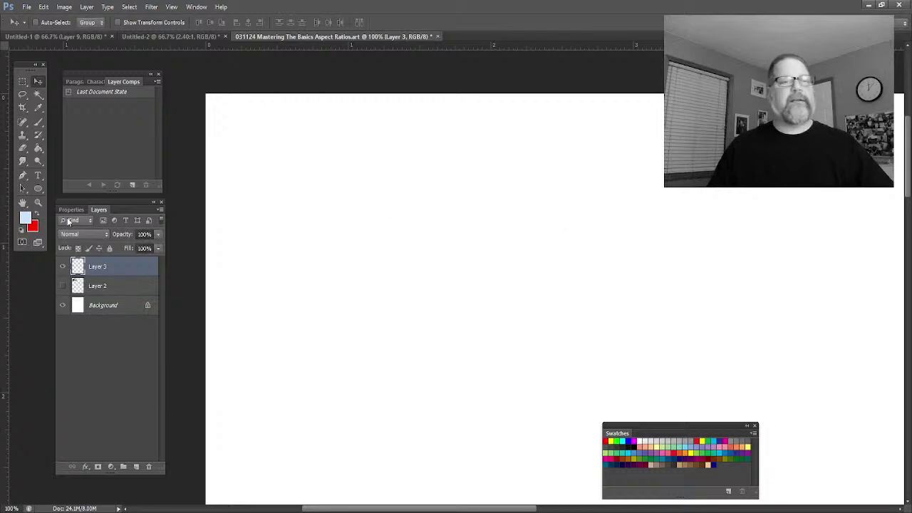
# Choose a cyan foreground colour and set up the Brush tool with a size of 4.
pyautogui.click(716, 442)
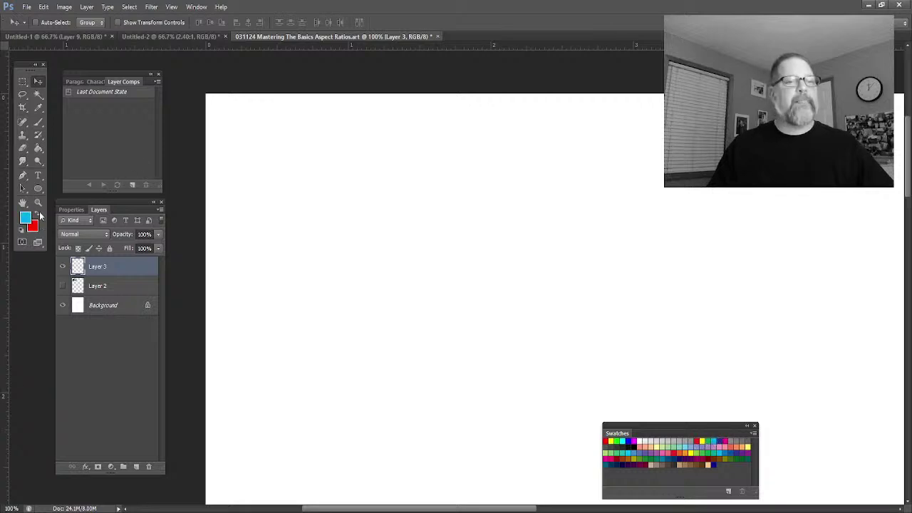
pyautogui.click(38, 203)
pyautogui.moveTo(309, 189); pyautogui.dragTo(340, 200)
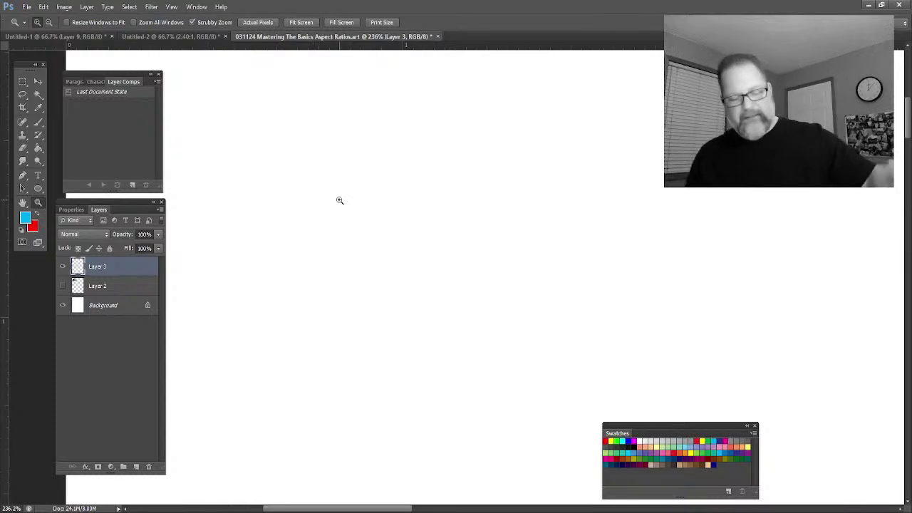
pyautogui.click(41, 121)
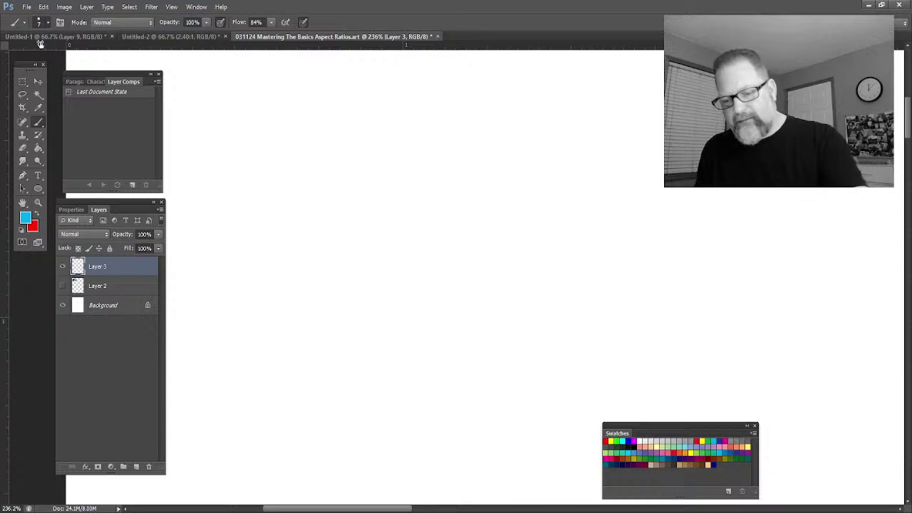
pyautogui.press(']')
pyautogui.press(']')
pyautogui.press(']')
pyautogui.press(']')
pyautogui.press(']')
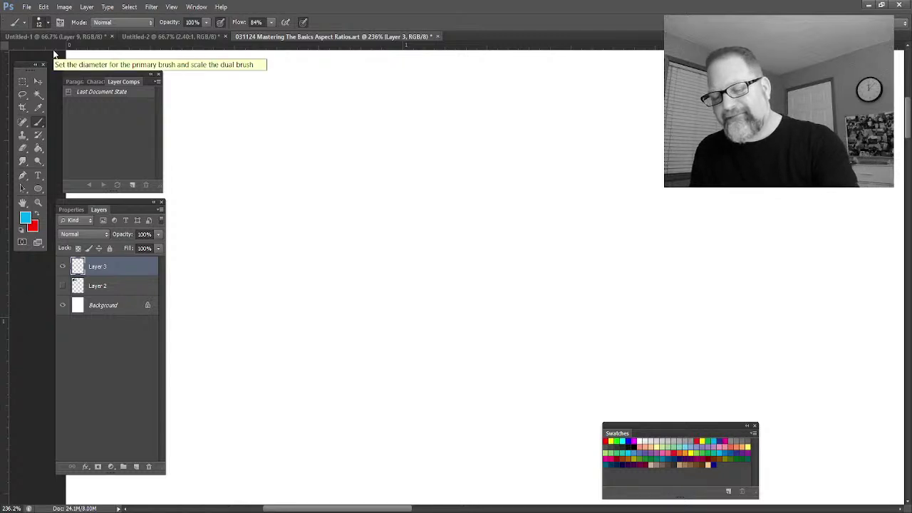
pyautogui.press('[')
pyautogui.press('[')
pyautogui.press('[')
pyautogui.press('[')
pyautogui.press('[')
pyautogui.press('[')
pyautogui.press('[')
pyautogui.press('[')
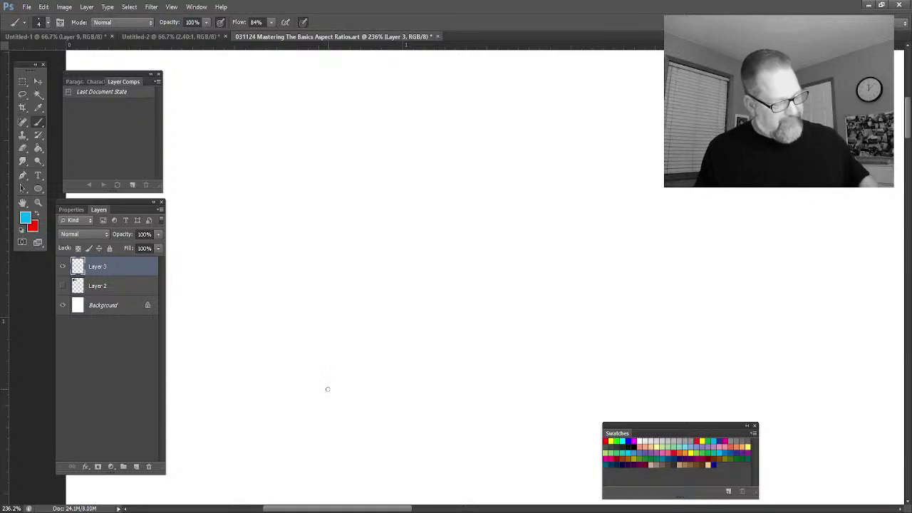
# Undo the cyan test stroke and switch the brush colour to black.
pyautogui.moveTo(343, 212)
pyautogui.mouseDown()
pyautogui.moveTo(306, 201)
pyautogui.moveTo(327, 199)
pyautogui.moveTo(282, 213)
pyautogui.mouseUp()
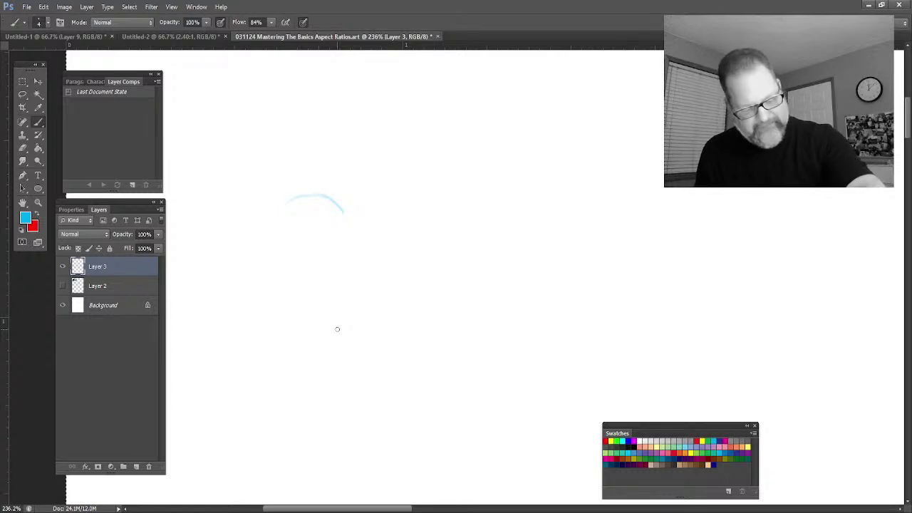
pyautogui.hotkey('ctrl', 'z')
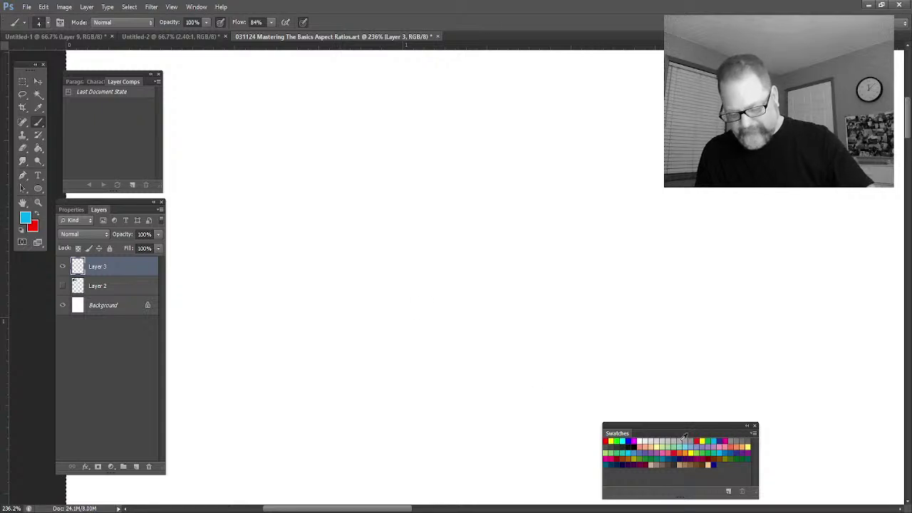
pyautogui.click(636, 442)
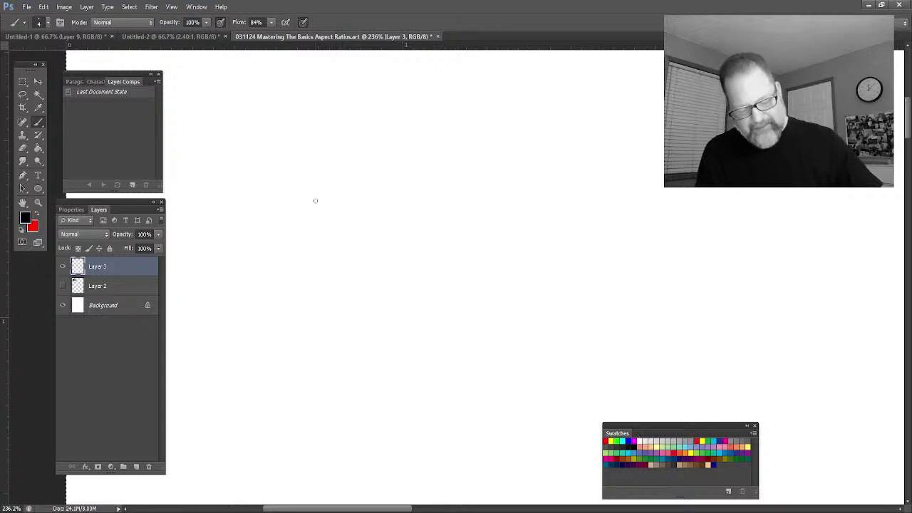
# Sketch the figure's head as a tall rounded shape with a short neck beneath it.
pyautogui.click(300, 240)
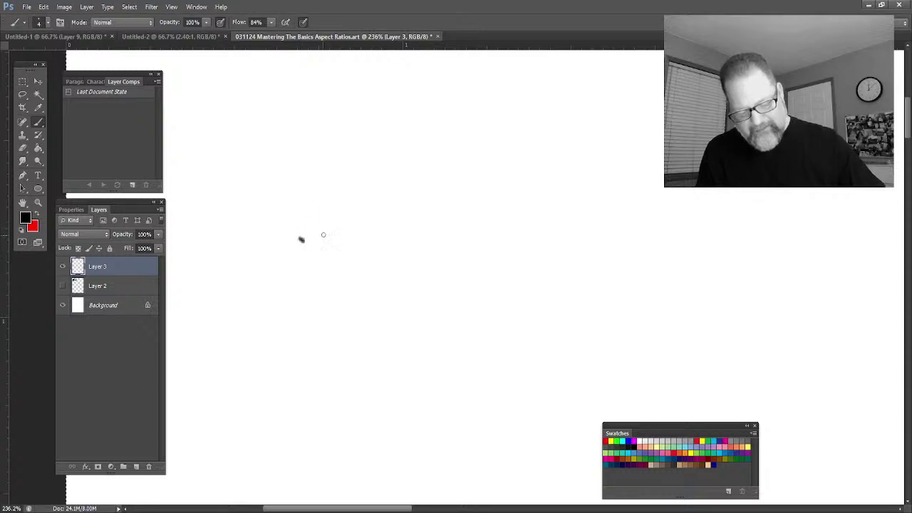
pyautogui.moveTo(295, 236)
pyautogui.mouseDown()
pyautogui.moveTo(304, 218)
pyautogui.moveTo(316, 224)
pyautogui.moveTo(341, 205)
pyautogui.moveTo(303, 205)
pyautogui.moveTo(355, 206)
pyautogui.moveTo(295, 216)
pyautogui.moveTo(290, 268)
pyautogui.mouseUp()
pyautogui.press('e')
pyautogui.press('b')
pyautogui.moveTo(356, 205)
pyautogui.mouseDown()
pyautogui.moveTo(341, 284)
pyautogui.moveTo(301, 290)
pyautogui.moveTo(291, 302)
pyautogui.mouseUp()
pyautogui.moveTo(340, 288); pyautogui.dragTo(336, 309)
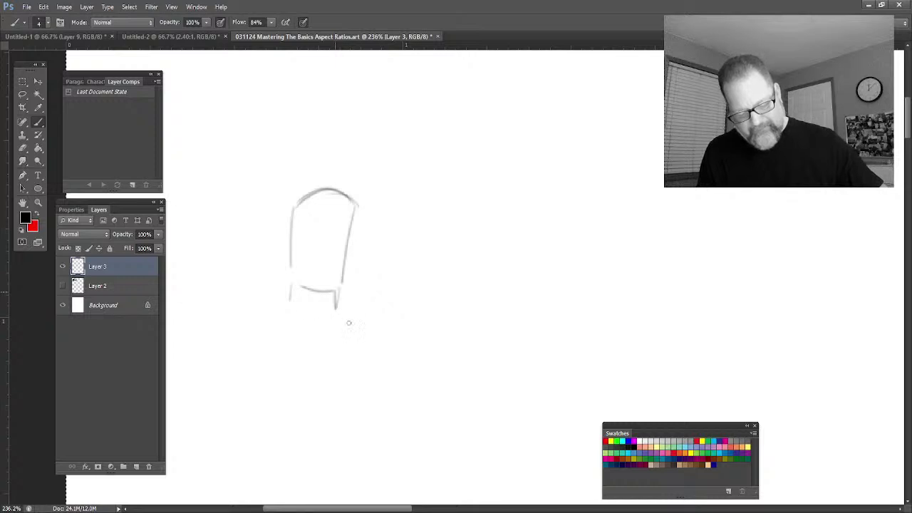
# Sketch the sloping shoulder line, the curves of the back and a round right shoulder below the neck.
pyautogui.moveTo(245, 302)
pyautogui.mouseDown()
pyautogui.moveTo(336, 315)
pyautogui.moveTo(352, 328)
pyautogui.moveTo(230, 367)
pyautogui.moveTo(226, 391)
pyautogui.mouseUp()
pyautogui.moveTo(295, 309); pyautogui.dragTo(264, 422)
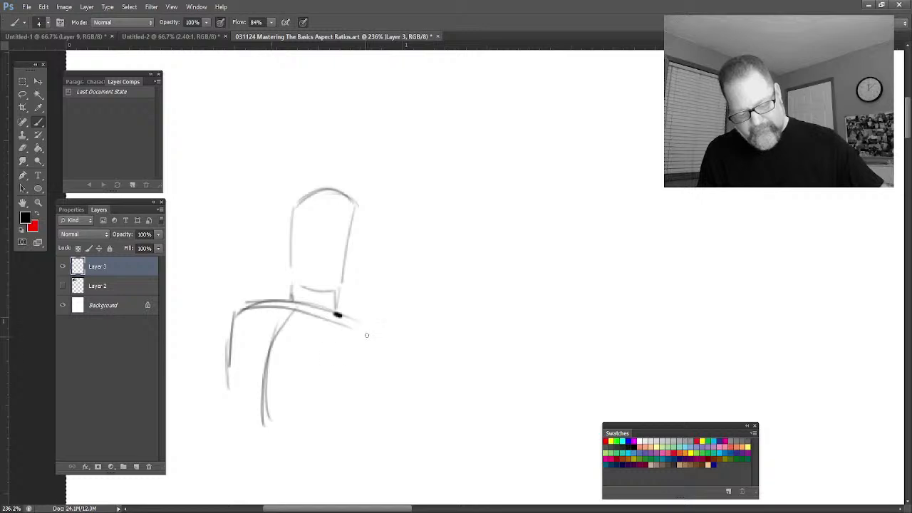
pyautogui.moveTo(366, 335)
pyautogui.mouseDown()
pyautogui.moveTo(391, 353)
pyautogui.moveTo(335, 333)
pyautogui.mouseUp()
pyautogui.moveTo(397, 346); pyautogui.dragTo(413, 363)
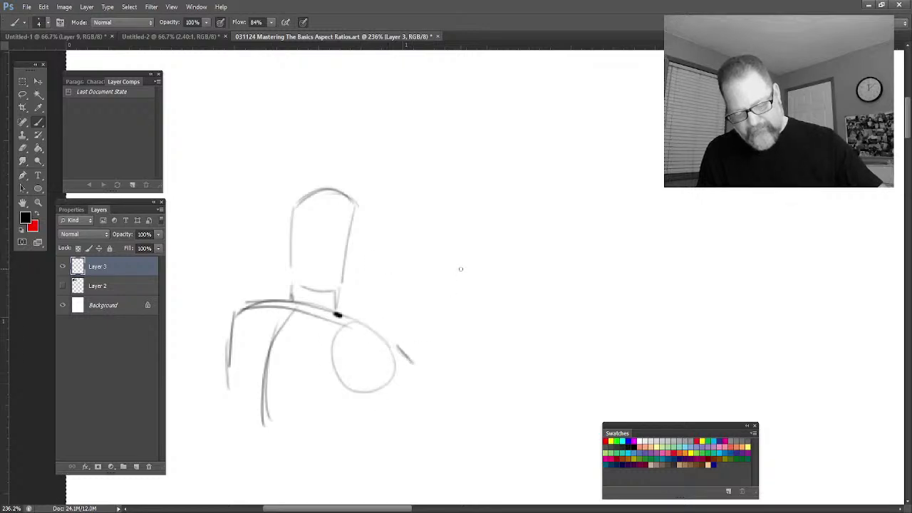
# Sketch the figure's bent right arm, with the forearm raised and an open hand at its end.
pyautogui.moveTo(472, 269)
pyautogui.mouseDown()
pyautogui.moveTo(448, 263)
pyautogui.moveTo(459, 271)
pyautogui.moveTo(471, 240)
pyautogui.mouseUp()
pyautogui.moveTo(461, 278)
pyautogui.mouseDown()
pyautogui.moveTo(447, 273)
pyautogui.moveTo(441, 358)
pyautogui.mouseUp()
pyautogui.moveTo(481, 293); pyautogui.dragTo(477, 372)
pyautogui.moveTo(428, 340)
pyautogui.mouseDown()
pyautogui.moveTo(384, 362)
pyautogui.moveTo(414, 392)
pyautogui.moveTo(379, 385)
pyautogui.mouseUp()
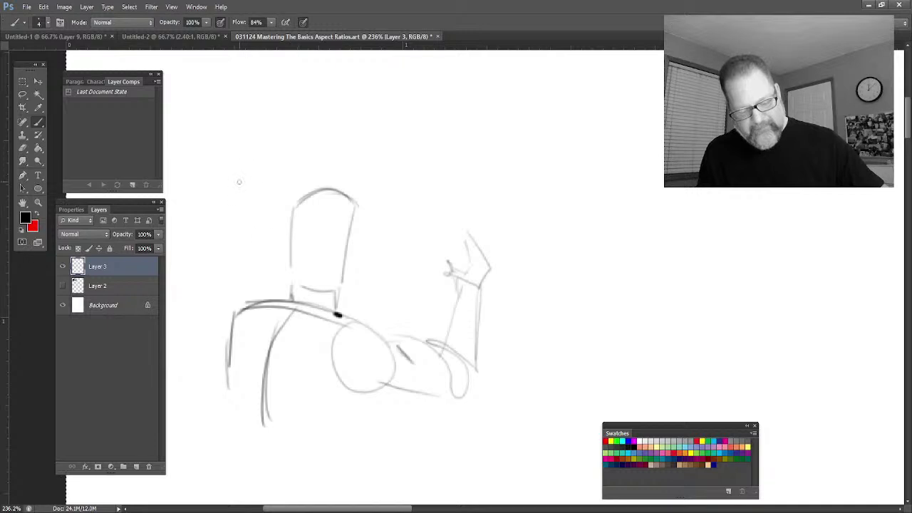
# Sketch a left hand holding up a burning torch above and to the left of the head.
pyautogui.moveTo(250, 189); pyautogui.dragTo(262, 229)
pyautogui.moveTo(251, 182); pyautogui.dragTo(233, 107)
pyautogui.moveTo(248, 165)
pyautogui.mouseDown()
pyautogui.moveTo(237, 131)
pyautogui.moveTo(262, 104)
pyautogui.moveTo(247, 70)
pyautogui.moveTo(218, 91)
pyautogui.moveTo(231, 125)
pyautogui.mouseUp()
pyautogui.moveTo(208, 97); pyautogui.dragTo(225, 56)
# Outline the figure's shaggy hair and face profile, and add a small round shape at the raised right hand.
pyautogui.moveTo(317, 183)
pyautogui.mouseDown()
pyautogui.moveTo(285, 209)
pyautogui.moveTo(275, 247)
pyautogui.moveTo(288, 285)
pyautogui.mouseUp()
pyautogui.moveTo(278, 246)
pyautogui.mouseDown()
pyautogui.moveTo(280, 273)
pyautogui.moveTo(313, 289)
pyautogui.moveTo(329, 281)
pyautogui.moveTo(357, 260)
pyautogui.moveTo(350, 199)
pyautogui.moveTo(339, 281)
pyautogui.mouseUp()
pyautogui.moveTo(359, 213); pyautogui.dragTo(355, 270)
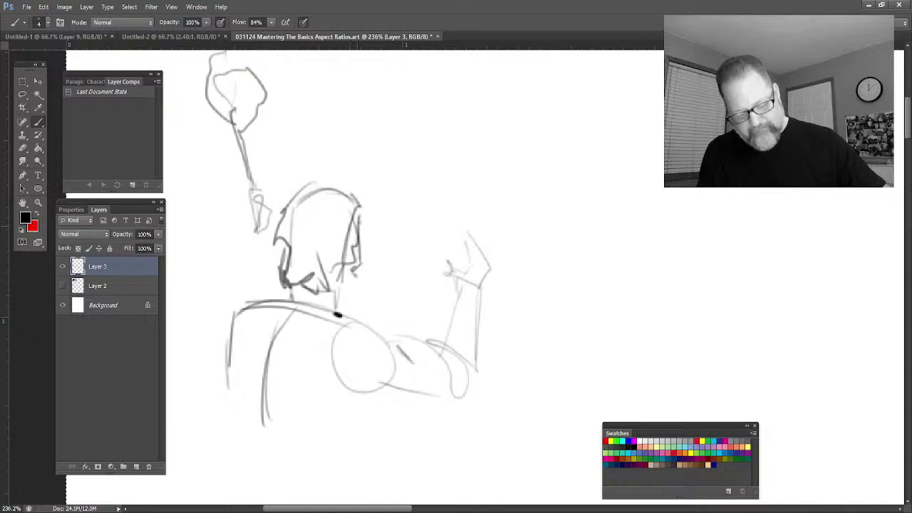
pyautogui.moveTo(361, 212)
pyautogui.mouseDown()
pyautogui.moveTo(353, 304)
pyautogui.moveTo(340, 320)
pyautogui.moveTo(356, 333)
pyautogui.mouseUp()
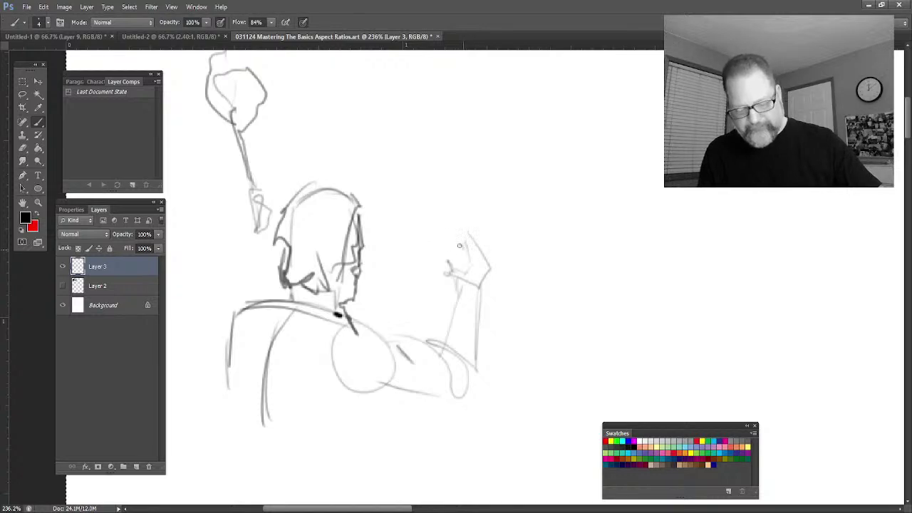
pyautogui.moveTo(460, 246); pyautogui.dragTo(460, 224)
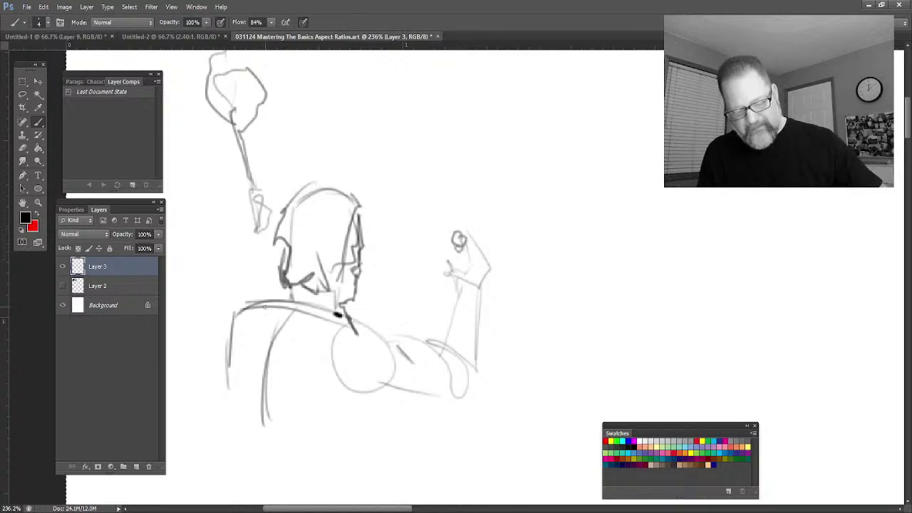
# Strengthen the left edge of the back and sketch the curved lower contour of the upper back.
pyautogui.moveTo(253, 292)
pyautogui.mouseDown()
pyautogui.moveTo(233, 347)
pyautogui.moveTo(230, 401)
pyautogui.mouseUp()
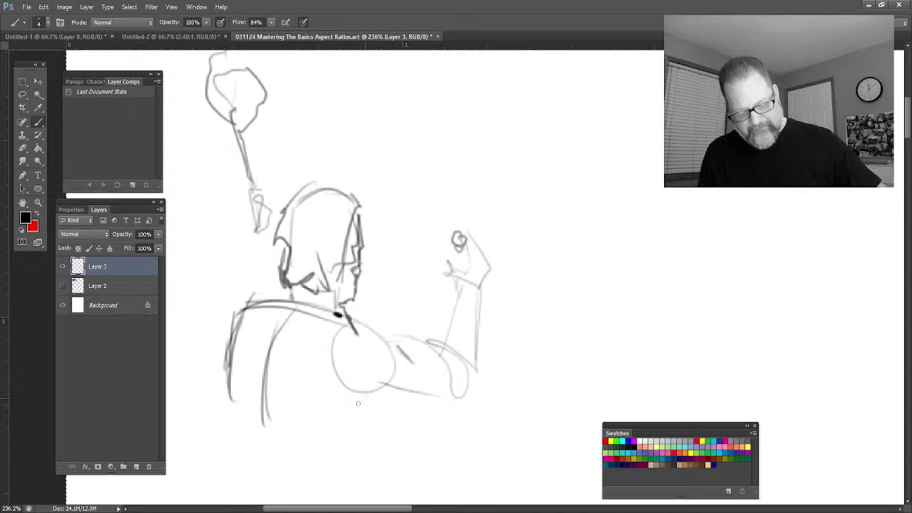
pyautogui.moveTo(371, 394)
pyautogui.mouseDown()
pyautogui.moveTo(318, 406)
pyautogui.moveTo(275, 403)
pyautogui.mouseUp()
pyautogui.moveTo(284, 313); pyautogui.dragTo(270, 395)
pyautogui.moveTo(239, 314); pyautogui.dragTo(294, 399)
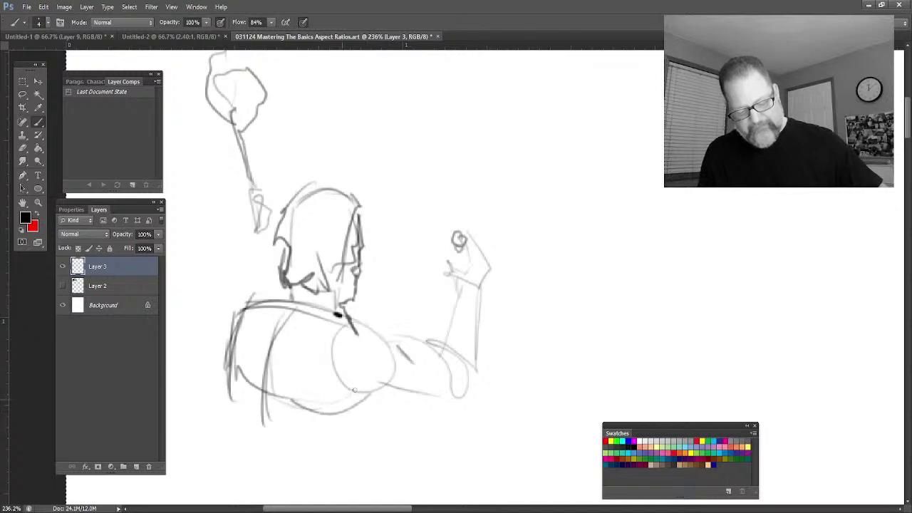
# Sketch both sides of the torso extending down to the waist.
pyautogui.moveTo(355, 390); pyautogui.dragTo(361, 449)
pyautogui.moveTo(359, 408); pyautogui.dragTo(362, 447)
pyautogui.moveTo(349, 389); pyautogui.dragTo(353, 467)
pyautogui.moveTo(230, 355); pyautogui.dragTo(230, 436)
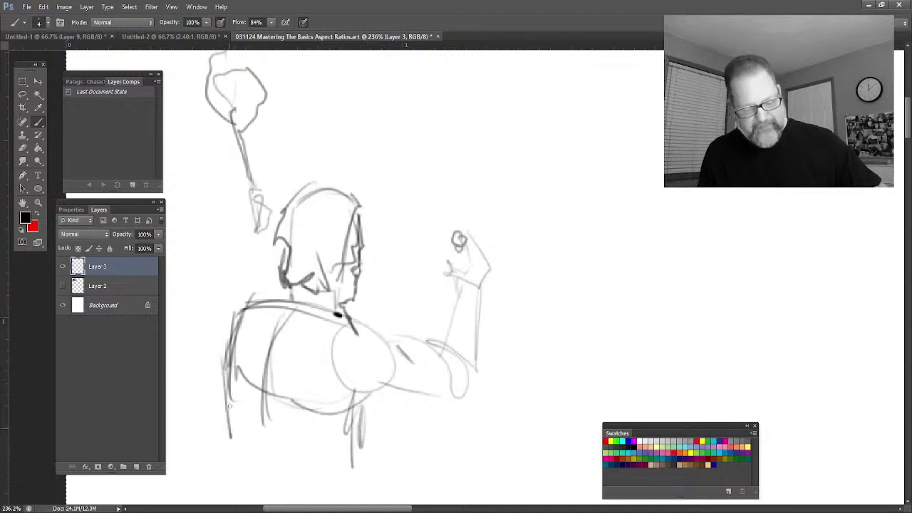
pyautogui.moveTo(227, 378); pyautogui.dragTo(249, 467)
pyautogui.moveTo(299, 412); pyautogui.dragTo(330, 462)
pyautogui.moveTo(228, 341); pyautogui.dragTo(260, 452)
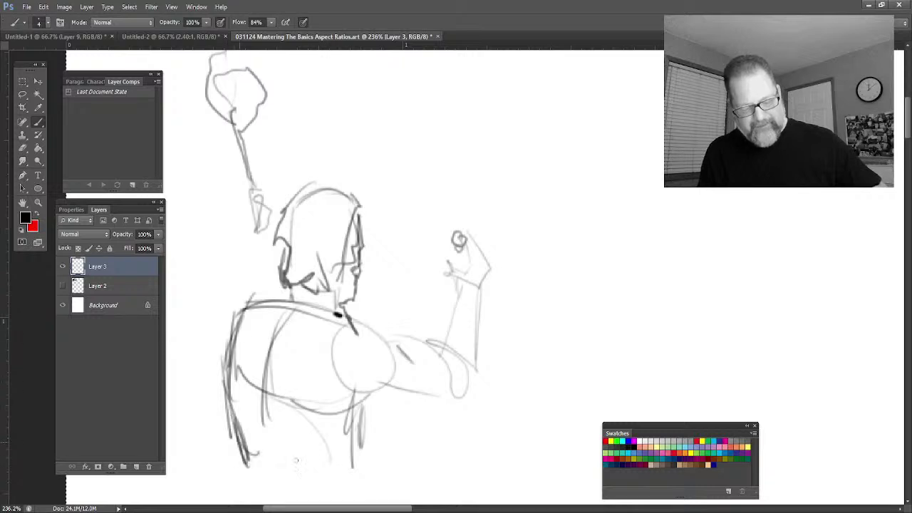
# Sketch the garment's diagonal edge across the back, from the left shoulder to the right side of the waist.
pyautogui.moveTo(350, 435); pyautogui.dragTo(354, 484)
pyautogui.moveTo(253, 310); pyautogui.dragTo(333, 456)
pyautogui.moveTo(278, 374); pyautogui.dragTo(353, 477)
pyautogui.moveTo(253, 303); pyautogui.dragTo(342, 466)
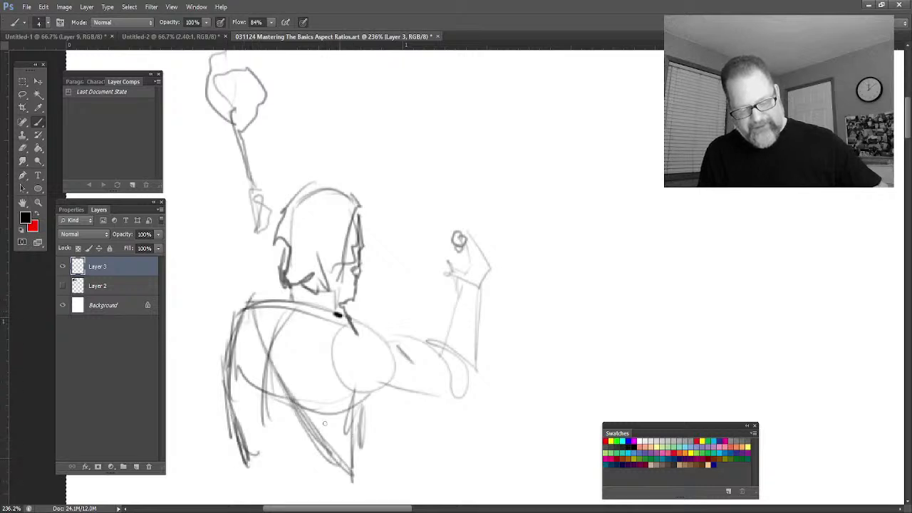
pyautogui.moveTo(322, 434); pyautogui.dragTo(354, 470)
pyautogui.moveTo(346, 440)
pyautogui.mouseDown()
pyautogui.moveTo(354, 467)
pyautogui.moveTo(375, 482)
pyautogui.mouseUp()
# Add rough garment strokes down the left side of the back and shade the hair with dense hatching.
pyautogui.moveTo(236, 317); pyautogui.dragTo(261, 431)
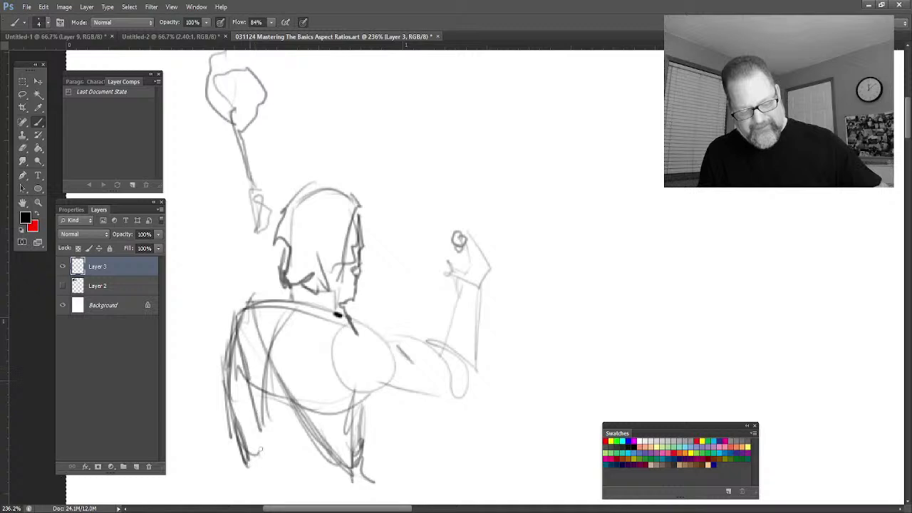
pyautogui.moveTo(250, 381); pyautogui.dragTo(263, 460)
pyautogui.moveTo(247, 328); pyautogui.dragTo(256, 360)
pyautogui.moveTo(246, 300)
pyautogui.mouseDown()
pyautogui.moveTo(243, 370)
pyautogui.moveTo(277, 427)
pyautogui.mouseUp()
pyautogui.moveTo(267, 401); pyautogui.dragTo(273, 462)
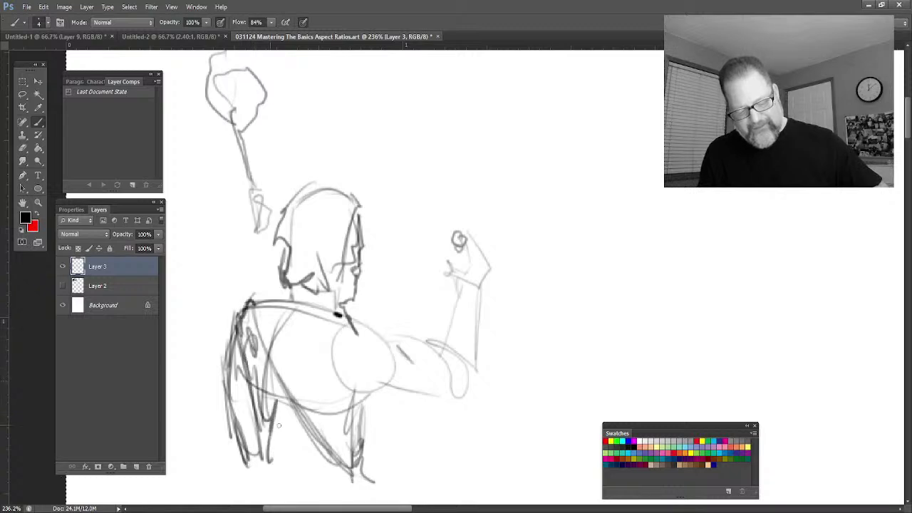
pyautogui.moveTo(284, 255)
pyautogui.mouseDown()
pyautogui.moveTo(299, 283)
pyautogui.moveTo(308, 261)
pyautogui.moveTo(326, 288)
pyautogui.moveTo(335, 238)
pyautogui.moveTo(342, 257)
pyautogui.moveTo(361, 221)
pyautogui.moveTo(326, 208)
pyautogui.moveTo(320, 274)
pyautogui.moveTo(302, 233)
pyautogui.moveTo(281, 226)
pyautogui.moveTo(310, 198)
pyautogui.mouseUp()
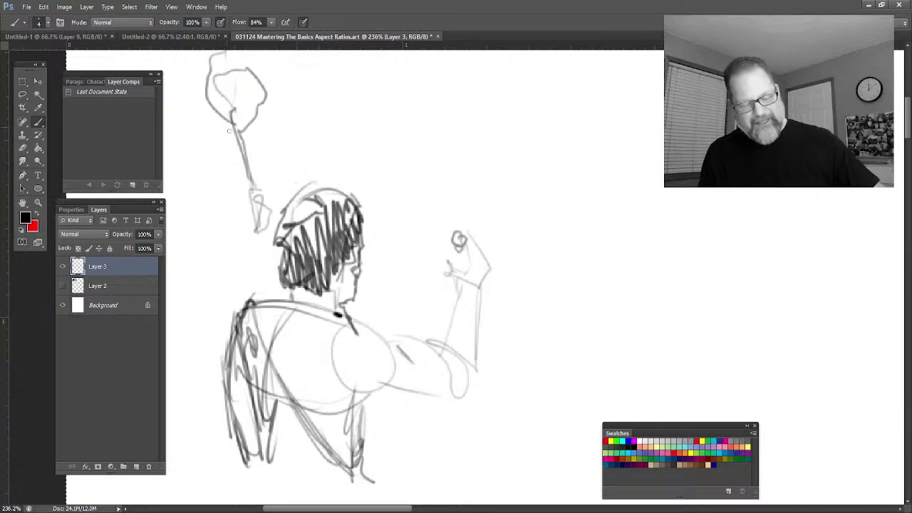
# Add an outer edge to the torch and sketch the left shoulder and bent arm leading up to its hand.
pyautogui.moveTo(199, 81); pyautogui.dragTo(227, 131)
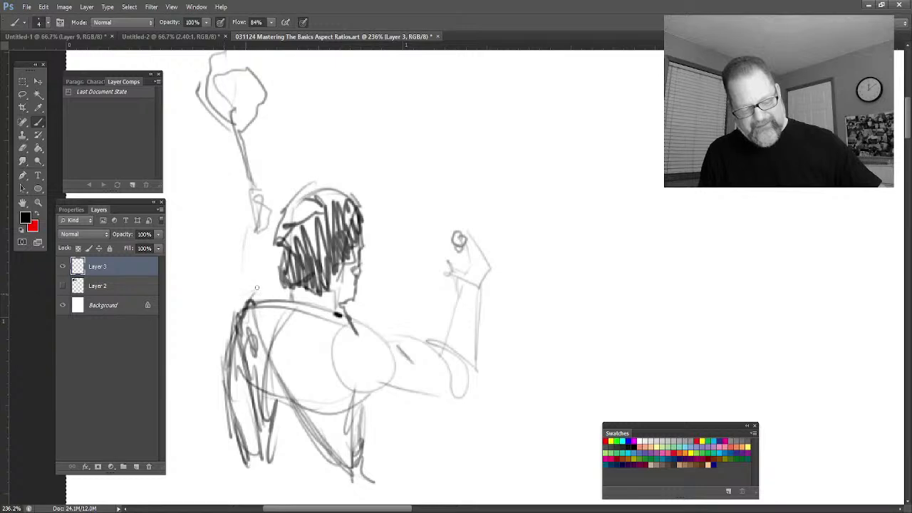
pyautogui.moveTo(253, 288); pyautogui.dragTo(212, 345)
pyautogui.moveTo(225, 302)
pyautogui.mouseDown()
pyautogui.moveTo(176, 369)
pyautogui.moveTo(222, 285)
pyautogui.mouseUp()
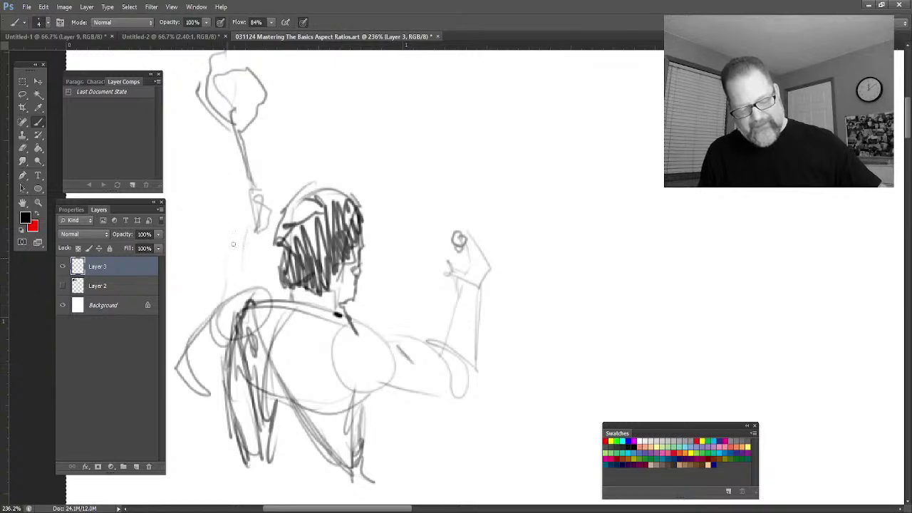
pyautogui.moveTo(241, 222)
pyautogui.mouseDown()
pyautogui.moveTo(200, 323)
pyautogui.moveTo(241, 256)
pyautogui.moveTo(195, 342)
pyautogui.mouseUp()
pyautogui.moveTo(251, 239); pyautogui.dragTo(234, 325)
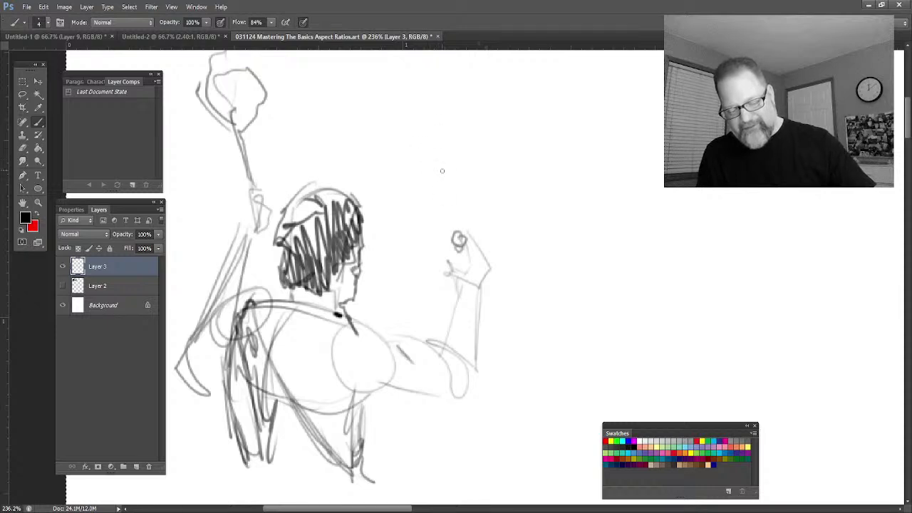
# Draw a simple deer above the raised right hand, with an oval body, legs, neck, head and branching antlers.
pyautogui.moveTo(470, 173)
pyautogui.mouseDown()
pyautogui.moveTo(419, 176)
pyautogui.moveTo(455, 193)
pyautogui.moveTo(474, 175)
pyautogui.moveTo(464, 196)
pyautogui.moveTo(427, 195)
pyautogui.moveTo(418, 204)
pyautogui.moveTo(424, 233)
pyautogui.mouseUp()
pyautogui.moveTo(429, 196); pyautogui.dragTo(430, 237)
pyautogui.moveTo(473, 188); pyautogui.dragTo(482, 228)
pyautogui.moveTo(414, 175)
pyautogui.mouseDown()
pyautogui.moveTo(411, 149)
pyautogui.moveTo(421, 174)
pyautogui.mouseUp()
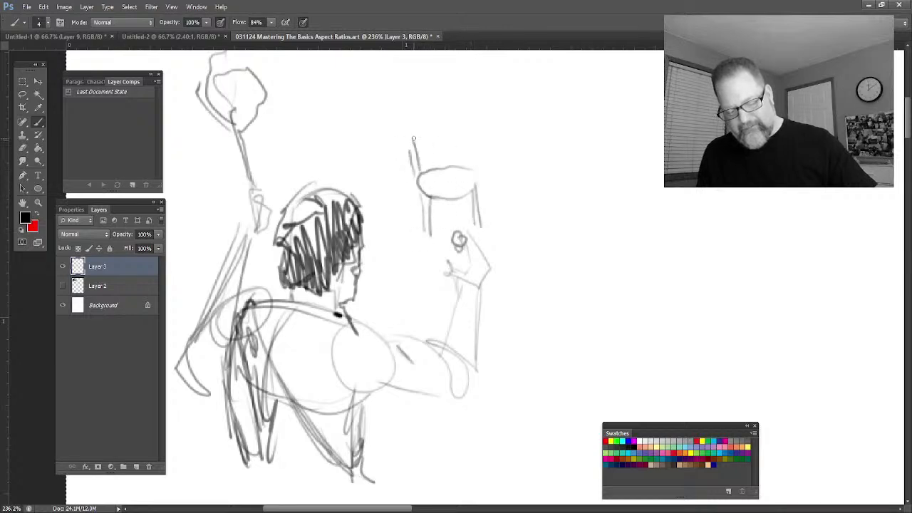
pyautogui.moveTo(415, 140)
pyautogui.mouseDown()
pyautogui.moveTo(391, 147)
pyautogui.moveTo(413, 151)
pyautogui.mouseUp()
pyautogui.moveTo(418, 118)
pyautogui.mouseDown()
pyautogui.moveTo(423, 95)
pyautogui.moveTo(456, 87)
pyautogui.mouseUp()
pyautogui.moveTo(438, 92); pyautogui.dragTo(462, 106)
pyautogui.moveTo(420, 99); pyautogui.dragTo(419, 80)
pyautogui.moveTo(408, 128); pyautogui.dragTo(367, 96)
pyautogui.moveTo(368, 93); pyautogui.dragTo(368, 105)
pyautogui.moveTo(463, 167); pyautogui.dragTo(474, 191)
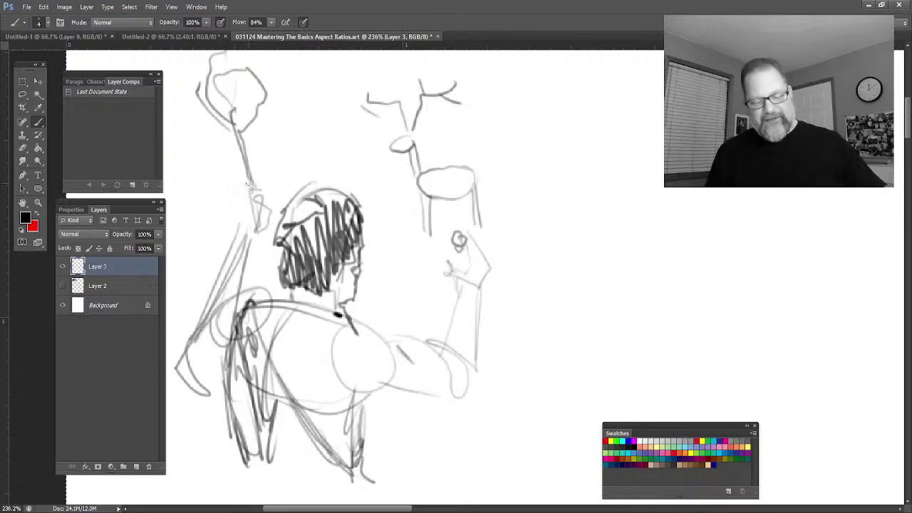
# Darken the torch outline, and shade the garment while reinforcing the right shoulder and upper arm.
pyautogui.moveTo(202, 107); pyautogui.dragTo(195, 73)
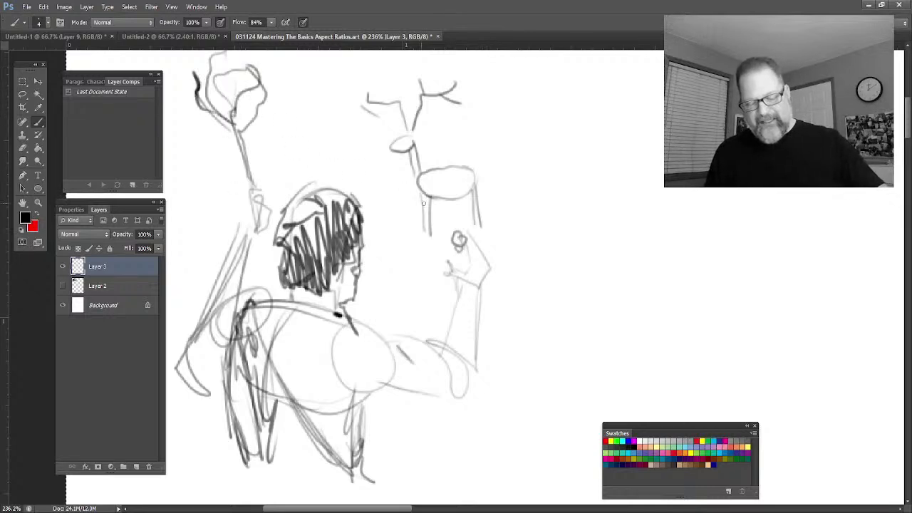
pyautogui.moveTo(250, 324)
pyautogui.mouseDown()
pyautogui.moveTo(268, 406)
pyautogui.moveTo(352, 474)
pyautogui.moveTo(275, 428)
pyautogui.moveTo(303, 487)
pyautogui.moveTo(370, 492)
pyautogui.moveTo(246, 499)
pyautogui.moveTo(332, 414)
pyautogui.moveTo(372, 401)
pyautogui.moveTo(335, 335)
pyautogui.moveTo(393, 341)
pyautogui.moveTo(451, 403)
pyautogui.mouseUp()
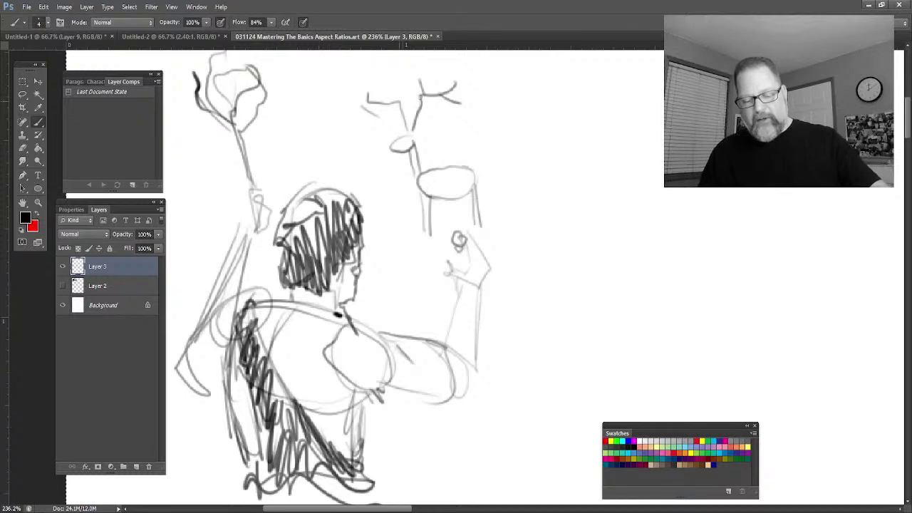
# Sketch the rocky wall contours to the right of the deer and above the figure's head.
pyautogui.moveTo(524, 64)
pyautogui.mouseDown()
pyautogui.moveTo(535, 64)
pyautogui.moveTo(627, 261)
pyautogui.moveTo(631, 360)
pyautogui.moveTo(604, 393)
pyautogui.mouseUp()
pyautogui.moveTo(614, 212); pyautogui.dragTo(549, 261)
pyautogui.moveTo(329, 151); pyautogui.dragTo(289, 72)
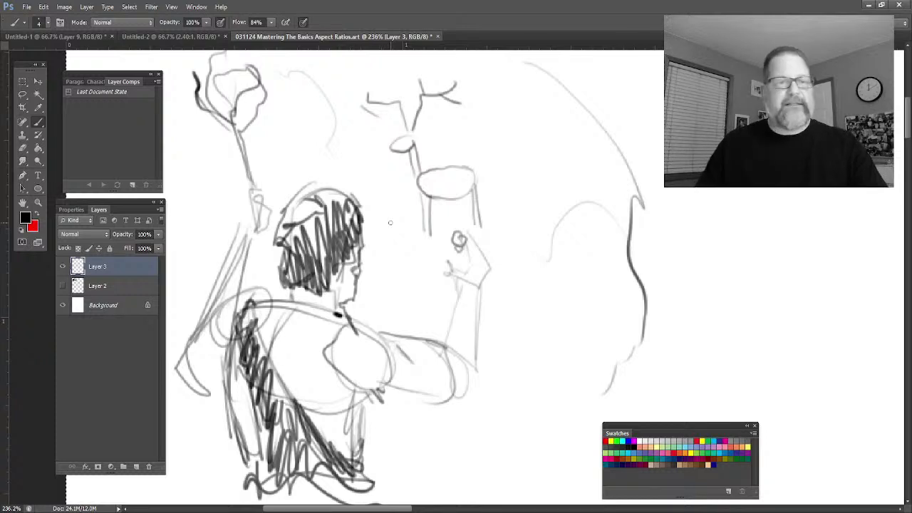
# Hide the caveman sketch and, on a new layer, draw an upright rectangular frame in black.
pyautogui.click(61, 266)
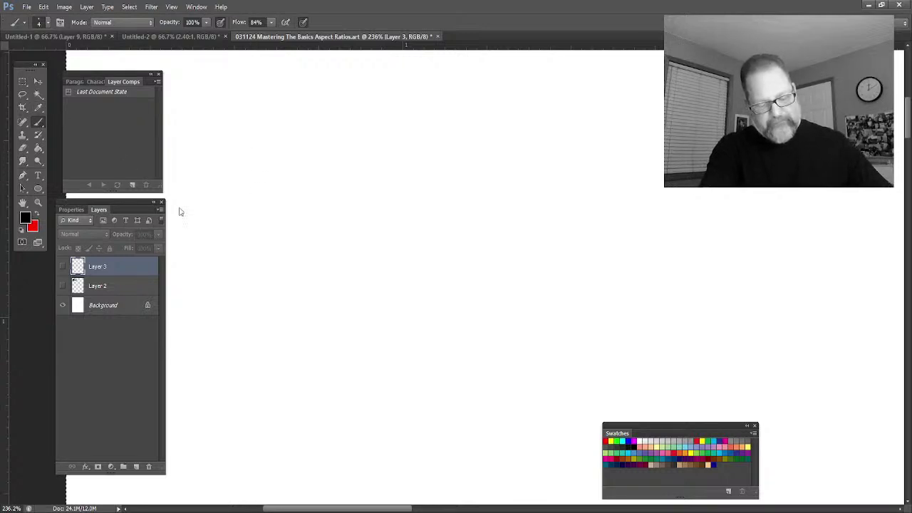
pyautogui.hotkey('ctrl', 'shift', 'alt', 'n')
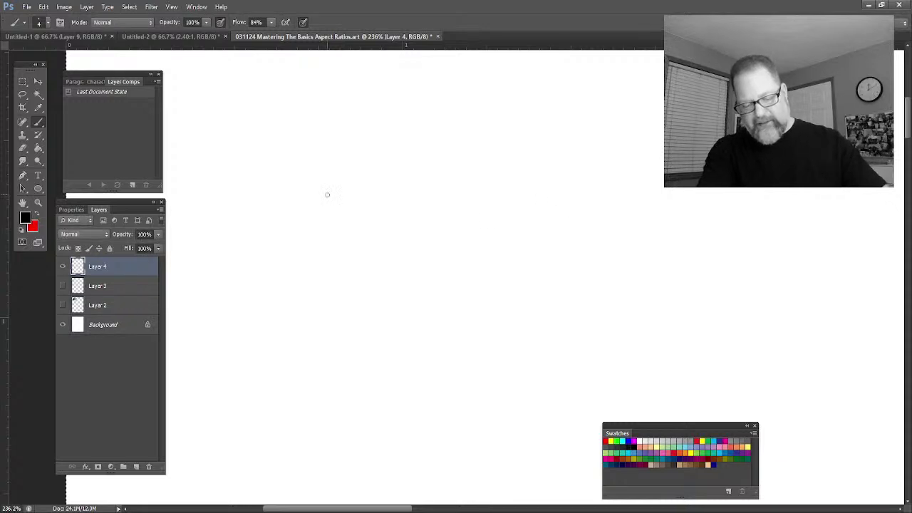
pyautogui.moveTo(409, 142)
pyautogui.mouseDown()
pyautogui.moveTo(238, 162)
pyautogui.moveTo(255, 371)
pyautogui.mouseUp()
pyautogui.moveTo(409, 144); pyautogui.dragTo(410, 365)
pyautogui.moveTo(243, 376); pyautogui.dragTo(411, 375)
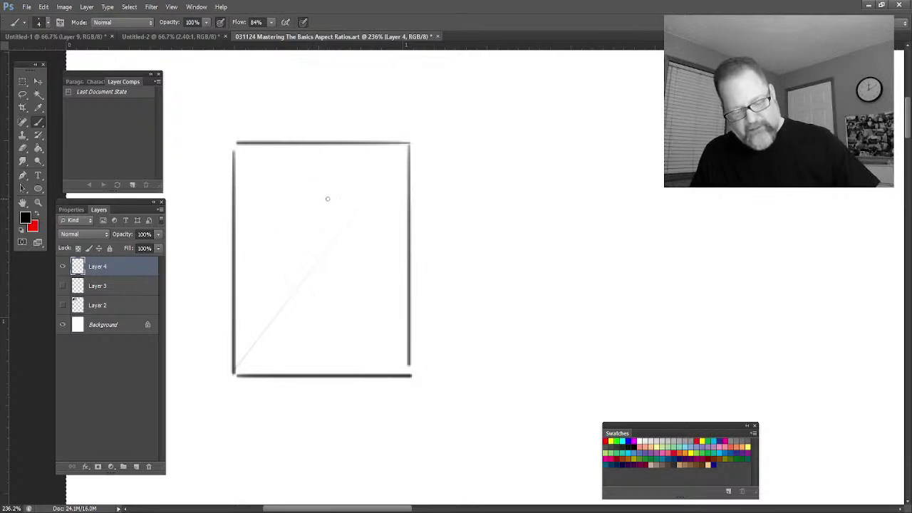
# Sketch a head in the upper middle of the frame with slanted eyes, a mouth and a pointed jaw.
pyautogui.moveTo(328, 199)
pyautogui.mouseDown()
pyautogui.moveTo(293, 208)
pyautogui.moveTo(295, 238)
pyautogui.mouseUp()
pyautogui.moveTo(332, 192)
pyautogui.mouseDown()
pyautogui.moveTo(334, 244)
pyautogui.moveTo(320, 248)
pyautogui.moveTo(294, 231)
pyautogui.moveTo(331, 224)
pyautogui.moveTo(317, 240)
pyautogui.mouseUp()
pyautogui.moveTo(315, 240)
pyautogui.mouseDown()
pyautogui.moveTo(298, 234)
pyautogui.moveTo(304, 210)
pyautogui.moveTo(295, 213)
pyautogui.mouseUp()
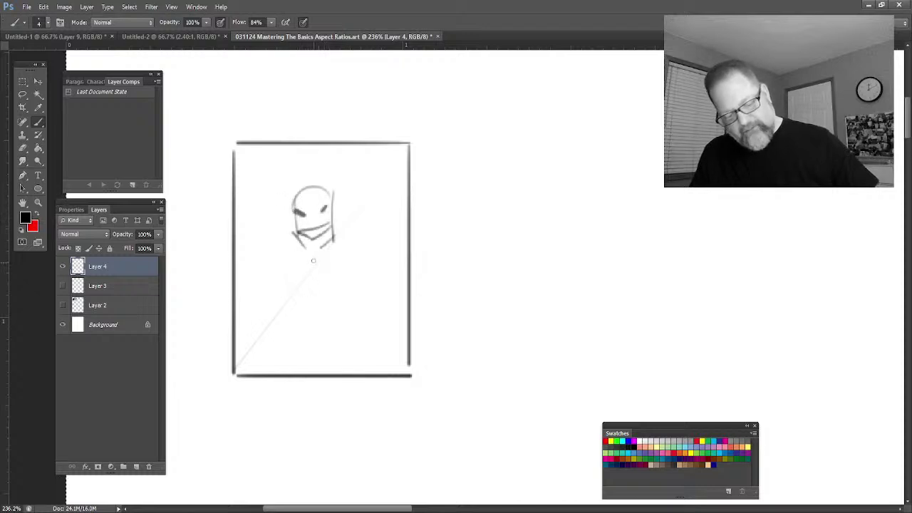
pyautogui.moveTo(329, 241)
pyautogui.mouseDown()
pyautogui.moveTo(314, 255)
pyautogui.moveTo(294, 230)
pyautogui.moveTo(317, 235)
pyautogui.mouseUp()
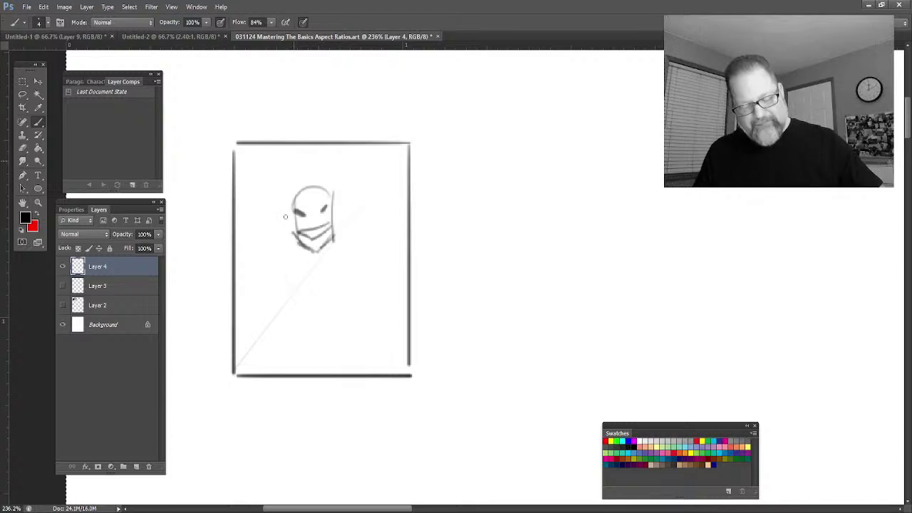
# Add ears, a spiked crown, a moustache and a pointed beard to the head.
pyautogui.moveTo(284, 213); pyautogui.dragTo(287, 225)
pyautogui.moveTo(338, 205); pyautogui.dragTo(340, 225)
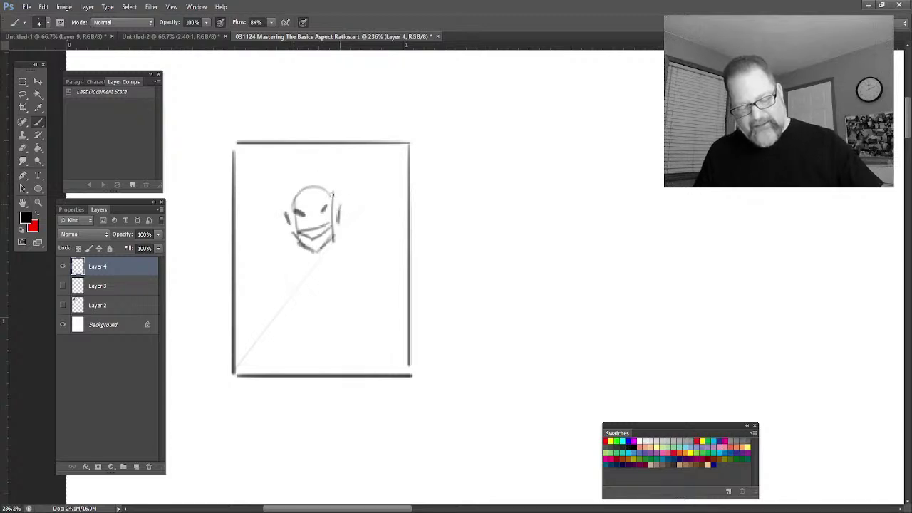
pyautogui.moveTo(331, 188)
pyautogui.mouseDown()
pyautogui.moveTo(327, 163)
pyautogui.moveTo(319, 183)
pyautogui.moveTo(305, 168)
pyautogui.moveTo(286, 192)
pyautogui.moveTo(328, 190)
pyautogui.moveTo(292, 238)
pyautogui.moveTo(341, 232)
pyautogui.moveTo(294, 235)
pyautogui.moveTo(314, 268)
pyautogui.mouseUp()
pyautogui.moveTo(335, 236); pyautogui.dragTo(326, 259)
pyautogui.moveTo(297, 254); pyautogui.dragTo(324, 271)
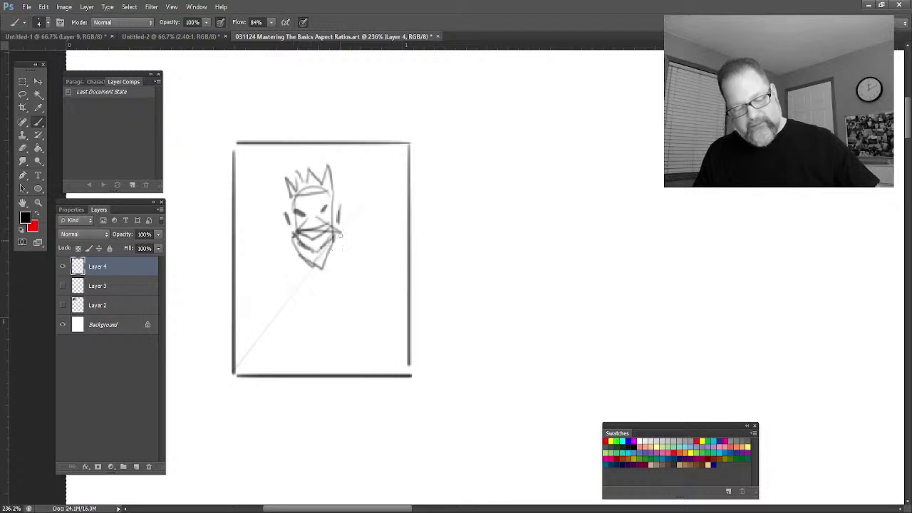
# Darken the king's beard and sketch a shaggy fur collar with shoulder lines sloping toward the frame's sides.
pyautogui.moveTo(343, 232)
pyautogui.mouseDown()
pyautogui.moveTo(356, 260)
pyautogui.moveTo(328, 303)
pyautogui.moveTo(310, 293)
pyautogui.mouseUp()
pyautogui.moveTo(289, 230)
pyautogui.mouseDown()
pyautogui.moveTo(294, 292)
pyautogui.moveTo(332, 296)
pyautogui.moveTo(279, 242)
pyautogui.moveTo(282, 256)
pyautogui.moveTo(309, 221)
pyautogui.moveTo(335, 226)
pyautogui.moveTo(306, 246)
pyautogui.moveTo(331, 238)
pyautogui.moveTo(348, 252)
pyautogui.moveTo(346, 227)
pyautogui.moveTo(358, 236)
pyautogui.moveTo(353, 251)
pyautogui.mouseUp()
pyautogui.moveTo(288, 252)
pyautogui.mouseDown()
pyautogui.moveTo(276, 245)
pyautogui.moveTo(265, 268)
pyautogui.moveTo(263, 244)
pyautogui.moveTo(362, 267)
pyautogui.moveTo(357, 280)
pyautogui.moveTo(331, 273)
pyautogui.mouseUp()
pyautogui.moveTo(361, 240); pyautogui.dragTo(410, 288)
pyautogui.moveTo(274, 251)
pyautogui.mouseDown()
pyautogui.moveTo(246, 284)
pyautogui.moveTo(255, 268)
pyautogui.mouseUp()
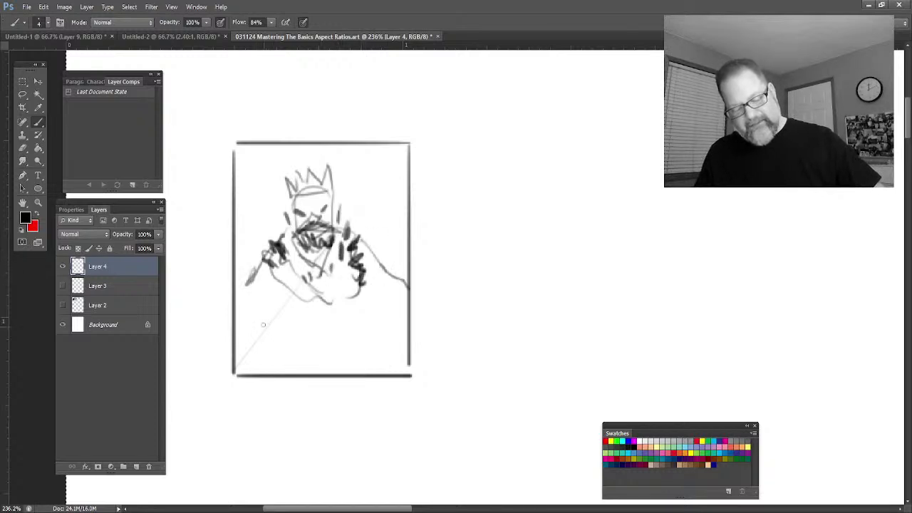
# Draw an orb-topped staff held at the frame's right side, and sketch the king's robe folds and left arm.
pyautogui.moveTo(397, 263)
pyautogui.mouseDown()
pyautogui.moveTo(385, 241)
pyautogui.moveTo(391, 283)
pyautogui.moveTo(388, 246)
pyautogui.mouseUp()
pyautogui.moveTo(385, 187); pyautogui.dragTo(392, 363)
pyautogui.moveTo(389, 275); pyautogui.dragTo(390, 371)
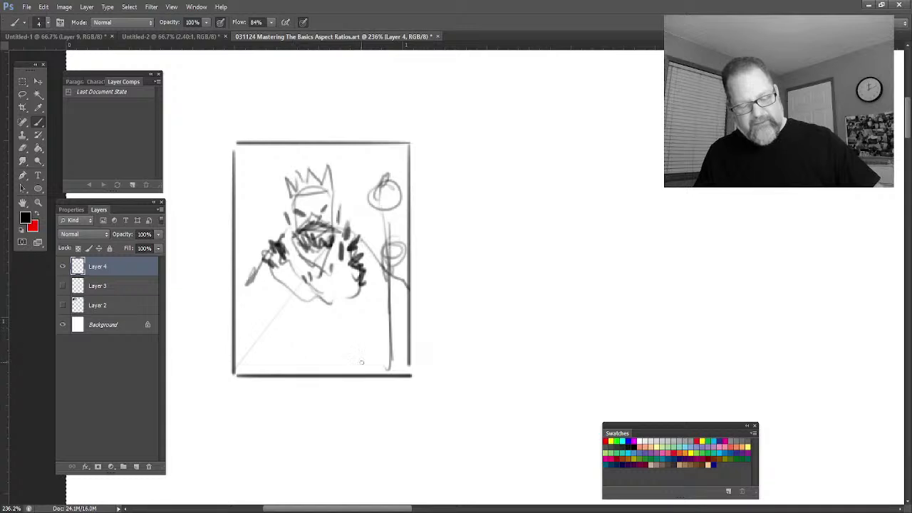
pyautogui.moveTo(335, 307)
pyautogui.mouseDown()
pyautogui.moveTo(313, 306)
pyautogui.moveTo(367, 370)
pyautogui.mouseUp()
pyautogui.moveTo(310, 296); pyautogui.dragTo(335, 356)
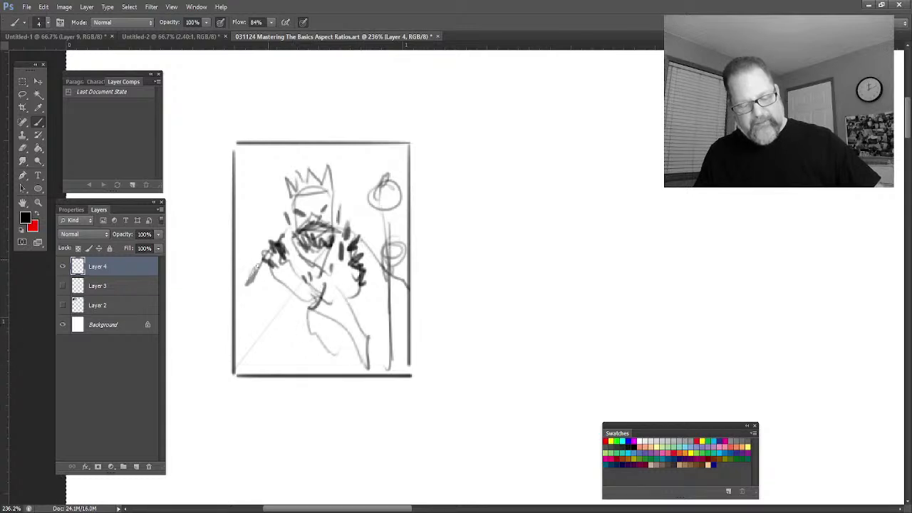
pyautogui.moveTo(258, 265)
pyautogui.mouseDown()
pyautogui.moveTo(235, 276)
pyautogui.moveTo(237, 306)
pyautogui.mouseUp()
pyautogui.moveTo(305, 304)
pyautogui.mouseDown()
pyautogui.moveTo(272, 297)
pyautogui.moveTo(261, 314)
pyautogui.mouseUp()
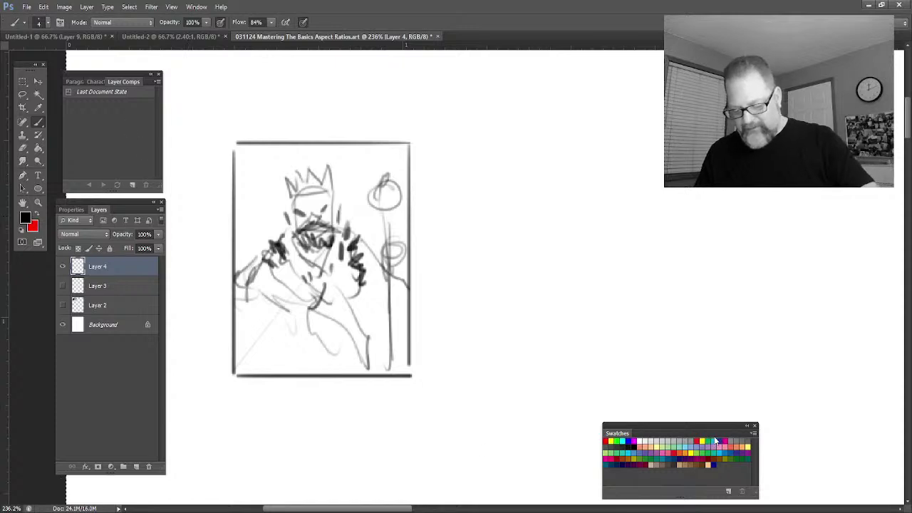
# Draw cyan double-headed arrows along the portrait frame's left side and below it to mark its height and width.
pyautogui.click(717, 440)
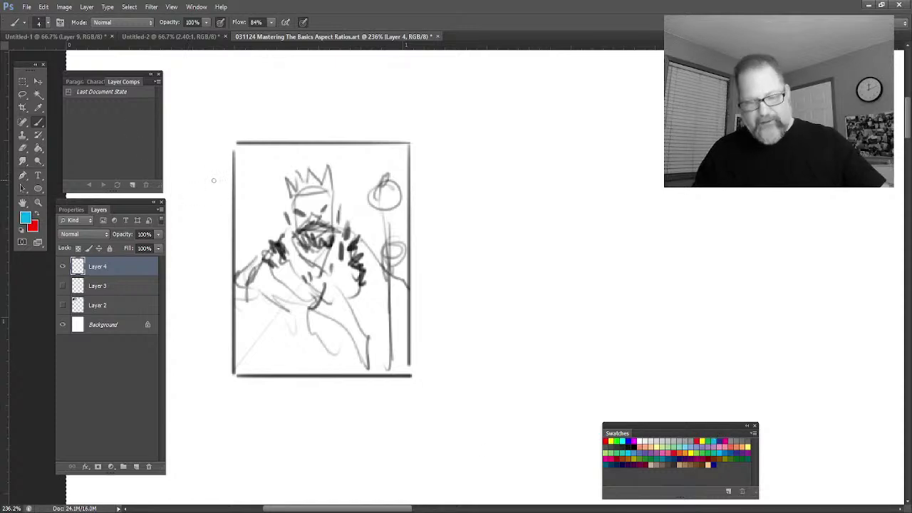
pyautogui.moveTo(214, 167)
pyautogui.mouseDown()
pyautogui.moveTo(213, 392)
pyautogui.moveTo(214, 155)
pyautogui.moveTo(222, 175)
pyautogui.mouseUp()
pyautogui.moveTo(223, 366); pyautogui.dragTo(213, 403)
pyautogui.moveTo(200, 381)
pyautogui.mouseDown()
pyautogui.moveTo(213, 403)
pyautogui.moveTo(402, 395)
pyautogui.moveTo(385, 394)
pyautogui.mouseUp()
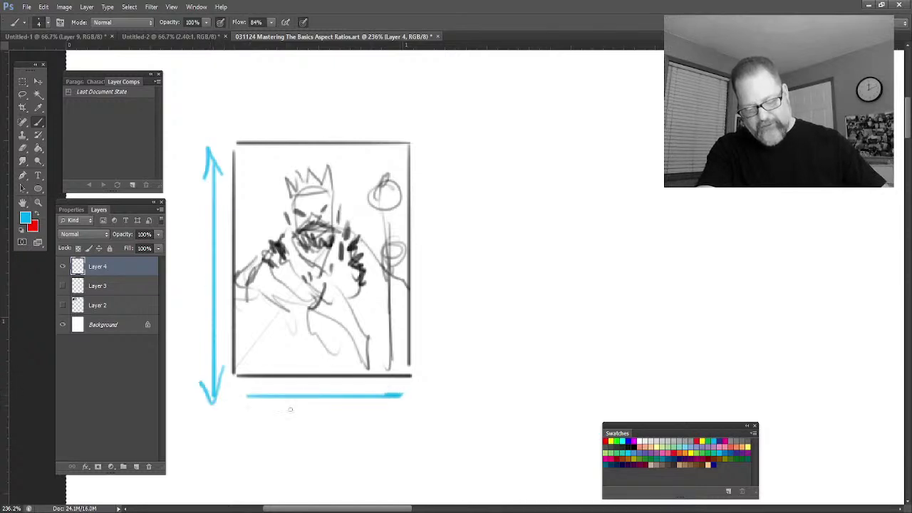
pyautogui.moveTo(257, 387); pyautogui.dragTo(239, 399)
pyautogui.moveTo(239, 399); pyautogui.dragTo(258, 409)
pyautogui.moveTo(400, 391); pyautogui.dragTo(390, 407)
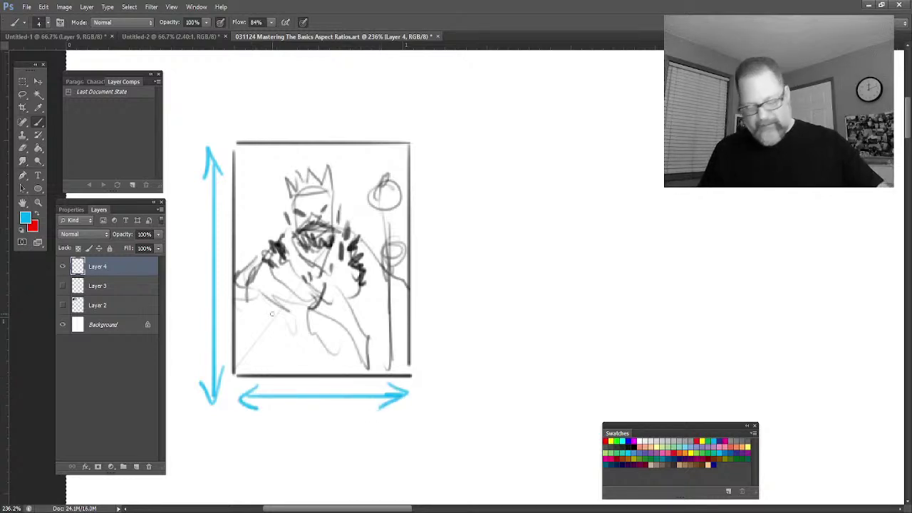
# Switch back to black and hand-letter PORTRAITS above the upright frame.
pyautogui.press('i')
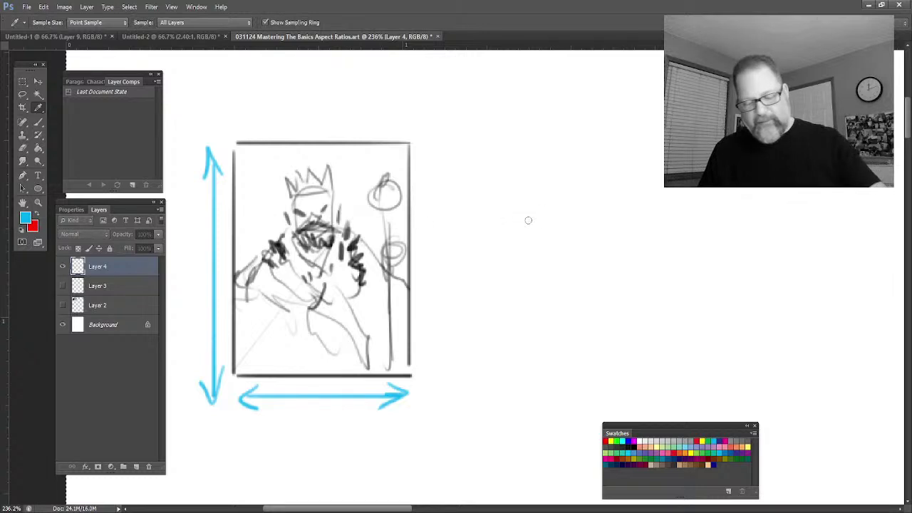
pyautogui.press('b')
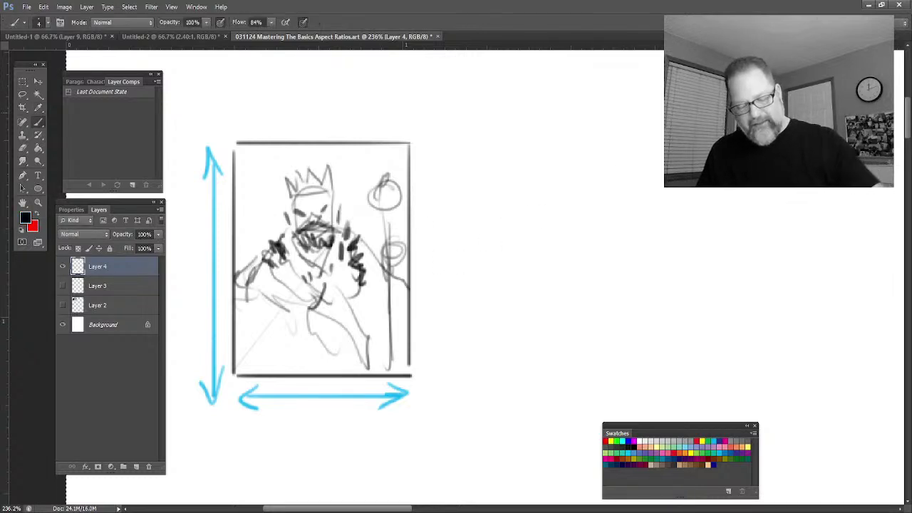
pyautogui.moveTo(230, 102); pyautogui.dragTo(232, 124)
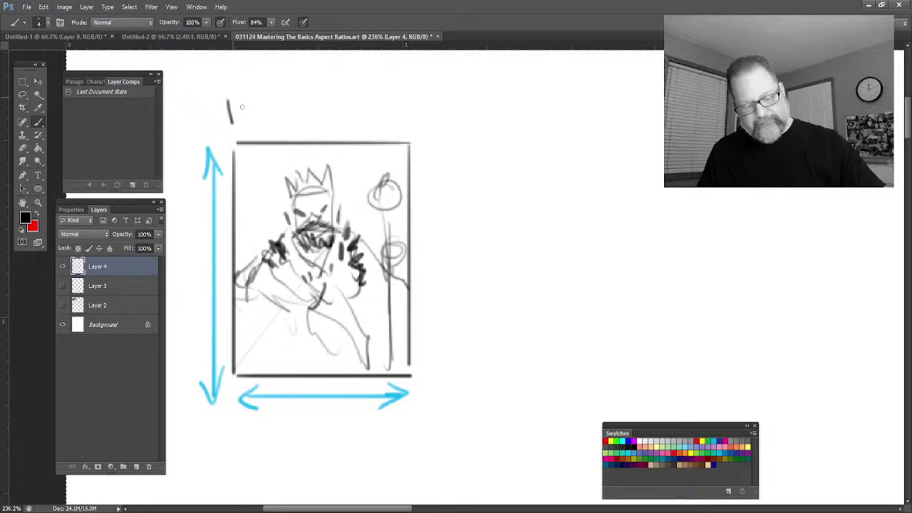
pyautogui.moveTo(229, 100)
pyautogui.mouseDown()
pyautogui.moveTo(230, 111)
pyautogui.moveTo(240, 102)
pyautogui.moveTo(261, 120)
pyautogui.moveTo(272, 100)
pyautogui.moveTo(285, 114)
pyautogui.moveTo(305, 111)
pyautogui.moveTo(329, 85)
pyautogui.moveTo(348, 106)
pyautogui.mouseUp()
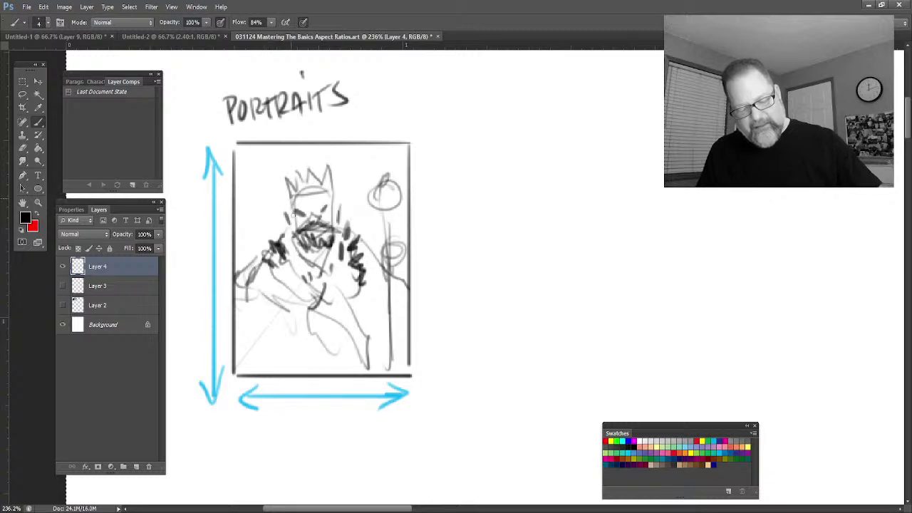
# Reinforce the sides of the king's face and hatch the fur collar, robe and cloak down to the frame's bottom.
pyautogui.moveTo(292, 198); pyautogui.dragTo(294, 216)
pyautogui.moveTo(329, 192); pyautogui.dragTo(334, 212)
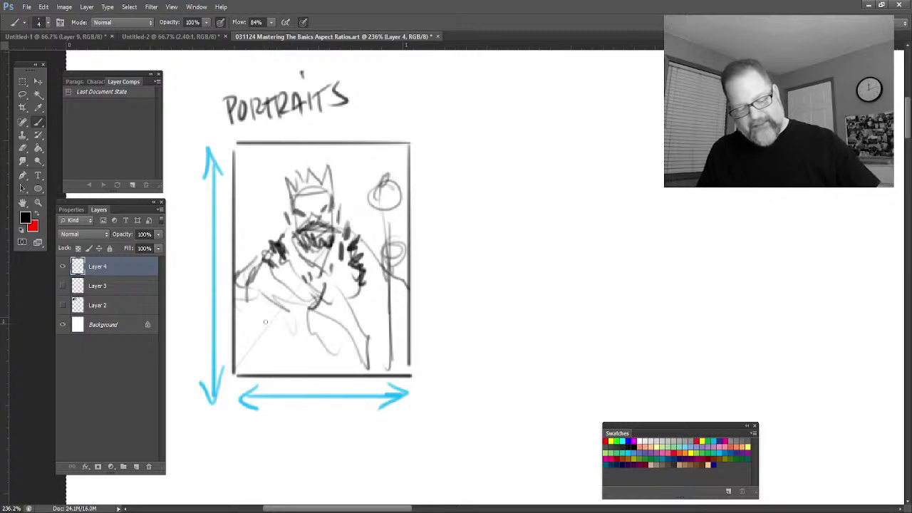
pyautogui.moveTo(300, 278); pyautogui.dragTo(282, 286)
pyautogui.moveTo(360, 269)
pyautogui.mouseDown()
pyautogui.moveTo(364, 314)
pyautogui.moveTo(373, 280)
pyautogui.moveTo(372, 349)
pyautogui.mouseUp()
pyautogui.moveTo(392, 288); pyautogui.dragTo(398, 352)
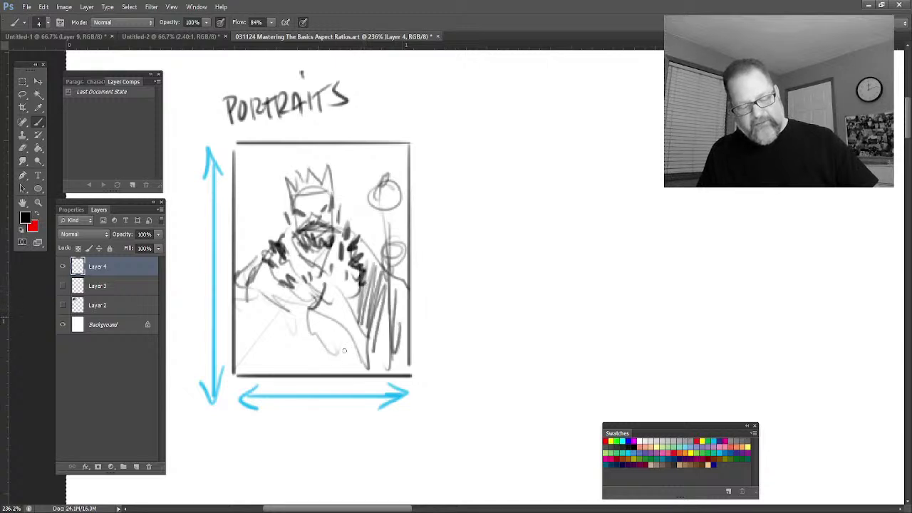
pyautogui.moveTo(329, 317)
pyautogui.mouseDown()
pyautogui.moveTo(345, 367)
pyautogui.moveTo(332, 367)
pyautogui.mouseUp()
pyautogui.moveTo(285, 294); pyautogui.dragTo(314, 364)
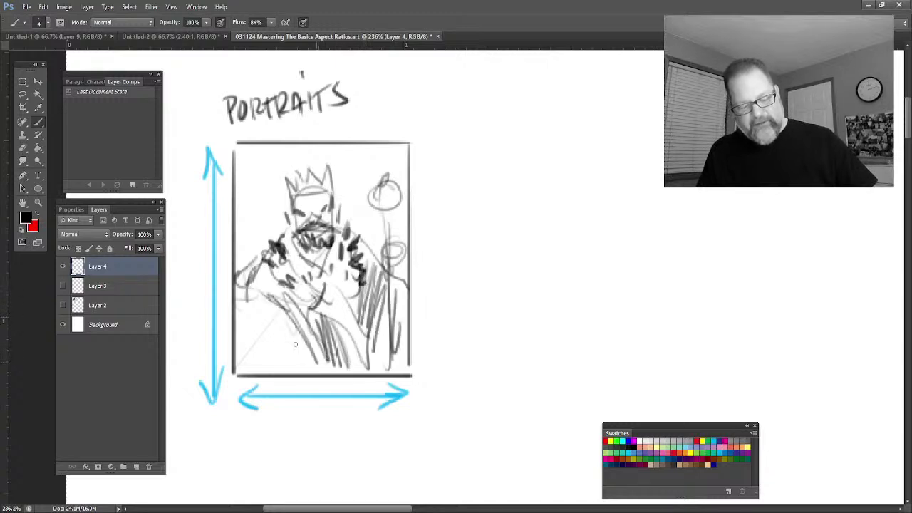
pyautogui.moveTo(250, 298); pyautogui.dragTo(281, 358)
pyautogui.moveTo(250, 319); pyautogui.dragTo(284, 366)
pyautogui.moveTo(230, 329); pyautogui.dragTo(264, 365)
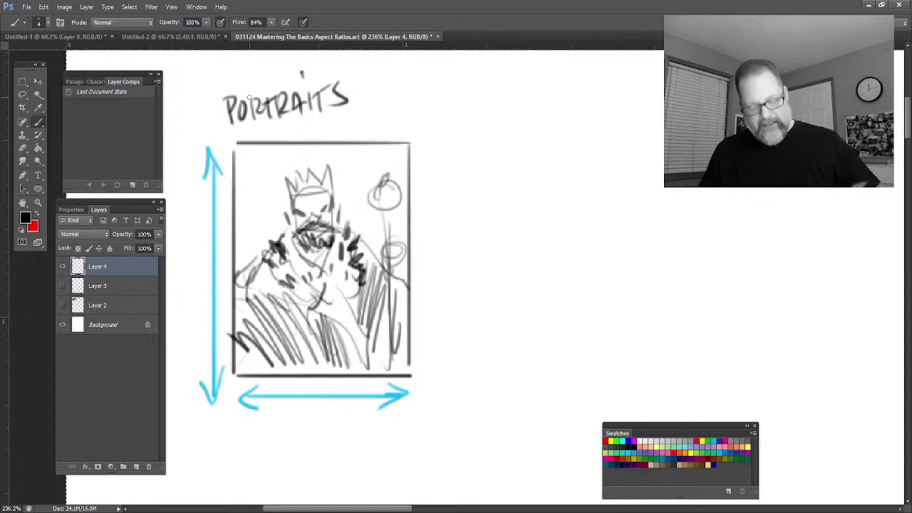
# Draw a wide rectangular frame to the right of the portrait and hand-letter LANDSCAPE above it.
pyautogui.moveTo(377, 508)
pyautogui.mouseDown()
pyautogui.moveTo(391, 509)
pyautogui.moveTo(375, 510)
pyautogui.moveTo(389, 501)
pyautogui.mouseUp()
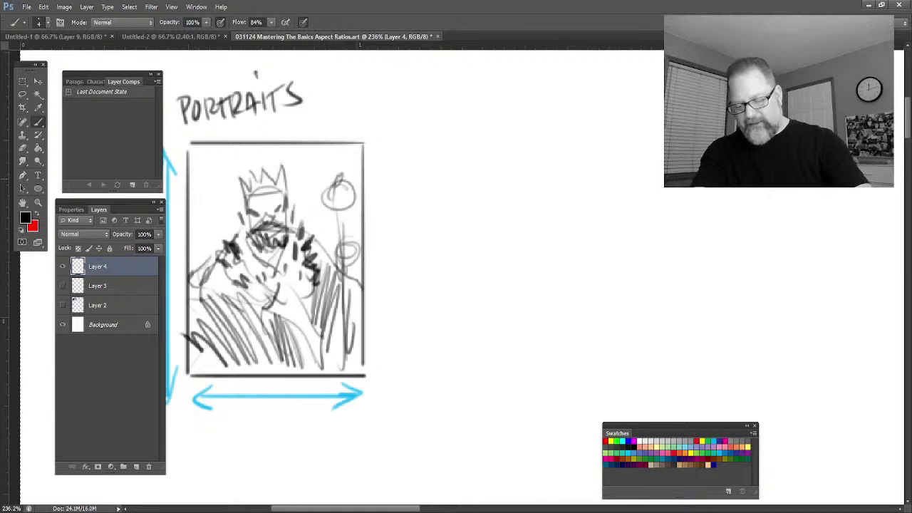
pyautogui.moveTo(667, 178)
pyautogui.mouseDown()
pyautogui.moveTo(406, 179)
pyautogui.moveTo(406, 341)
pyautogui.moveTo(723, 340)
pyautogui.moveTo(732, 352)
pyautogui.mouseUp()
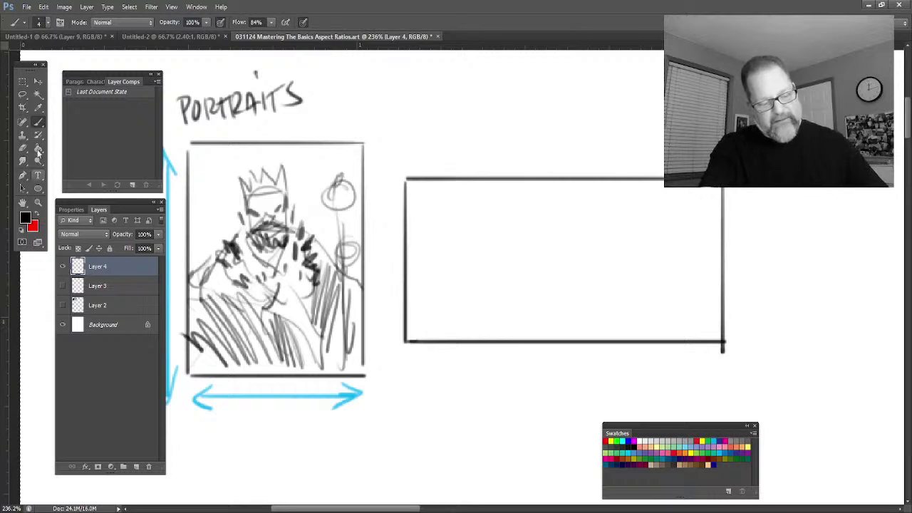
pyautogui.moveTo(424, 119)
pyautogui.mouseDown()
pyautogui.moveTo(428, 149)
pyautogui.moveTo(445, 122)
pyautogui.moveTo(446, 135)
pyautogui.moveTo(452, 121)
pyautogui.moveTo(473, 118)
pyautogui.moveTo(440, 147)
pyautogui.moveTo(452, 140)
pyautogui.mouseUp()
pyautogui.moveTo(436, 136); pyautogui.dragTo(452, 134)
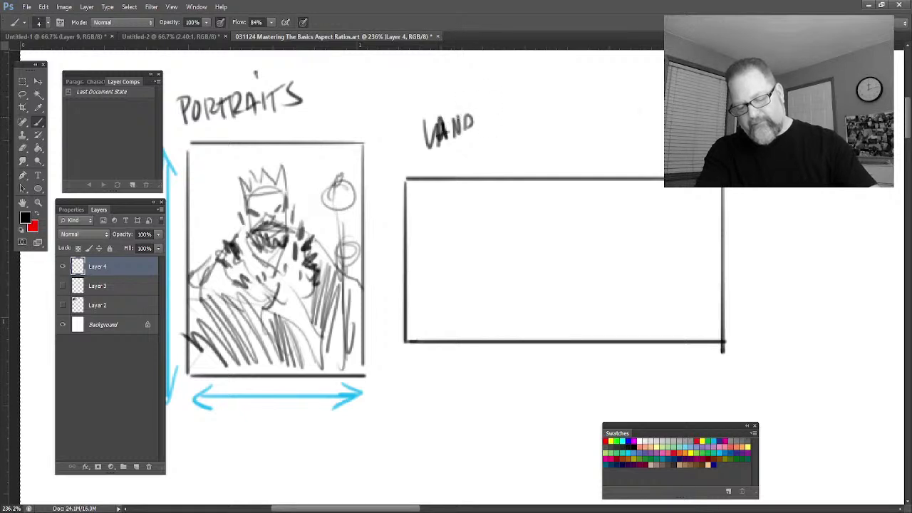
pyautogui.moveTo(488, 109)
pyautogui.mouseDown()
pyautogui.moveTo(476, 131)
pyautogui.moveTo(494, 114)
pyautogui.moveTo(494, 128)
pyautogui.moveTo(510, 112)
pyautogui.moveTo(529, 113)
pyautogui.moveTo(543, 91)
pyautogui.mouseUp()
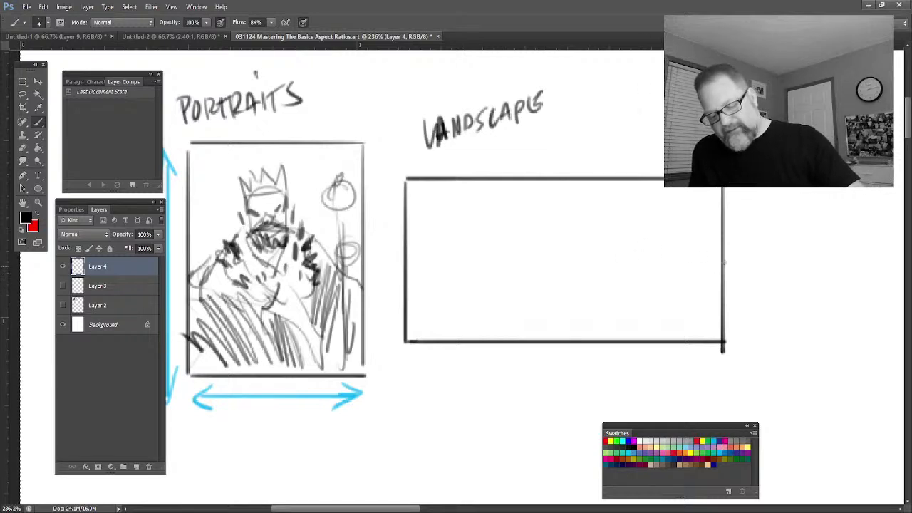
# Sketch a rising slope with tall rock shapes on the right and a low hill on the left of the wide frame.
pyautogui.moveTo(725, 267)
pyautogui.mouseDown()
pyautogui.moveTo(588, 313)
pyautogui.moveTo(450, 329)
pyautogui.moveTo(695, 211)
pyautogui.moveTo(675, 221)
pyautogui.moveTo(666, 272)
pyautogui.moveTo(704, 216)
pyautogui.moveTo(679, 270)
pyautogui.moveTo(647, 278)
pyautogui.moveTo(623, 301)
pyautogui.moveTo(516, 320)
pyautogui.mouseUp()
pyautogui.moveTo(648, 184)
pyautogui.mouseDown()
pyautogui.moveTo(629, 205)
pyautogui.moveTo(585, 302)
pyautogui.moveTo(508, 323)
pyautogui.moveTo(412, 268)
pyautogui.mouseUp()
pyautogui.moveTo(450, 327); pyautogui.dragTo(422, 328)
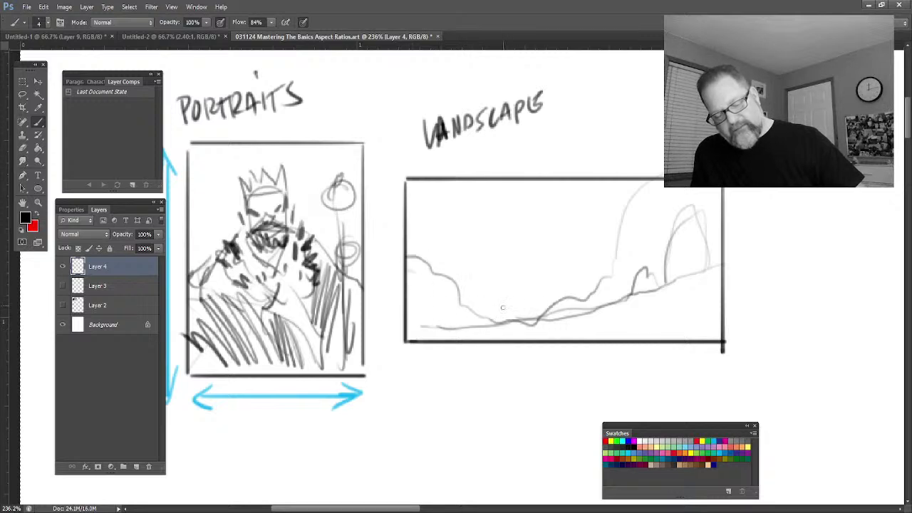
# Add three birds, horizontal water lines, hatching on the tall rock and a foreground slope line to the landscape.
pyautogui.moveTo(503, 320); pyautogui.dragTo(471, 323)
pyautogui.moveTo(491, 258)
pyautogui.mouseDown()
pyautogui.moveTo(498, 260)
pyautogui.moveTo(499, 235)
pyautogui.mouseUp()
pyautogui.moveTo(449, 251); pyautogui.dragTo(459, 250)
pyautogui.moveTo(546, 305)
pyautogui.mouseDown()
pyautogui.moveTo(458, 317)
pyautogui.moveTo(456, 296)
pyautogui.mouseUp()
pyautogui.moveTo(544, 288); pyautogui.dragTo(421, 289)
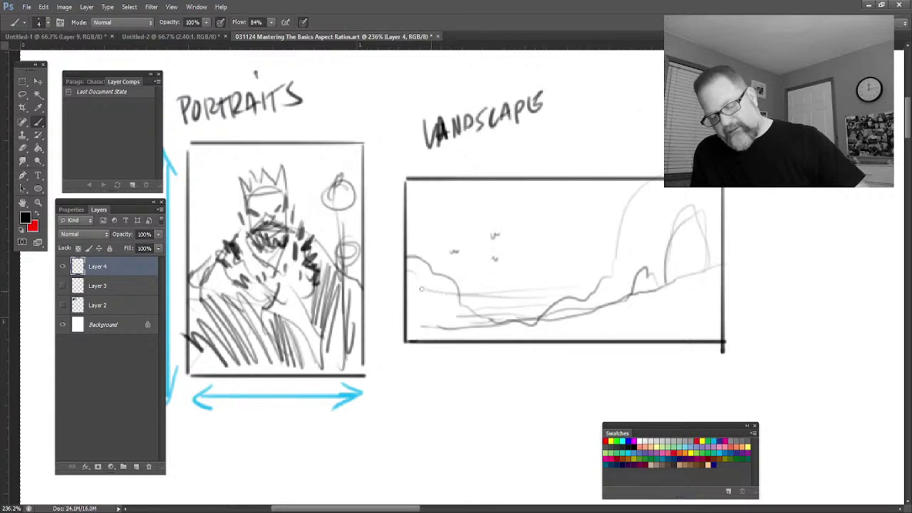
pyautogui.moveTo(669, 254)
pyautogui.mouseDown()
pyautogui.moveTo(684, 236)
pyautogui.moveTo(653, 249)
pyautogui.mouseUp()
pyautogui.moveTo(655, 297); pyautogui.dragTo(559, 335)
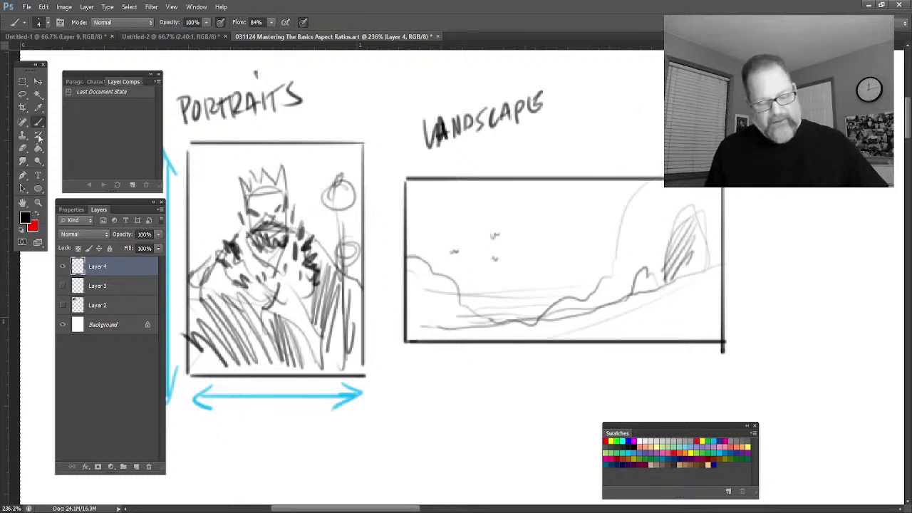
# Draw cyan double-headed arrows below the landscape frame and along its left side to mark its width and height.
pyautogui.click(710, 442)
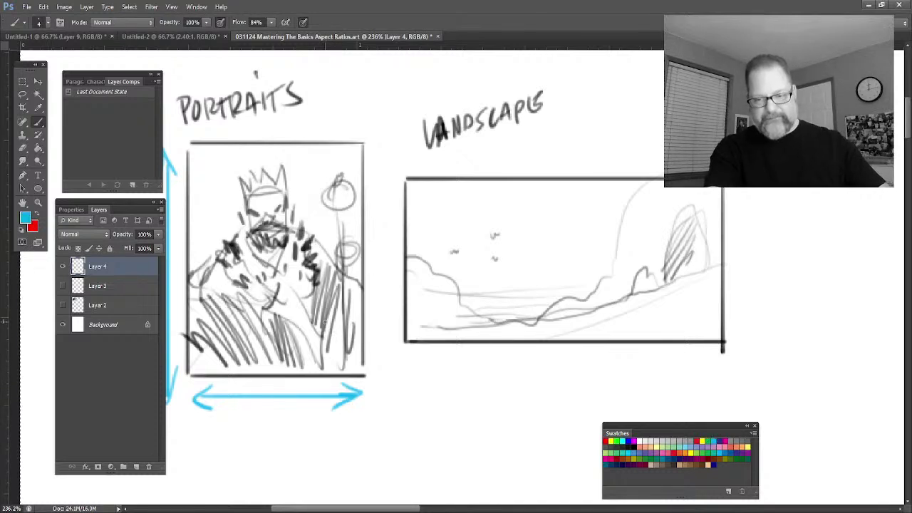
pyautogui.moveTo(409, 360); pyautogui.dragTo(713, 360)
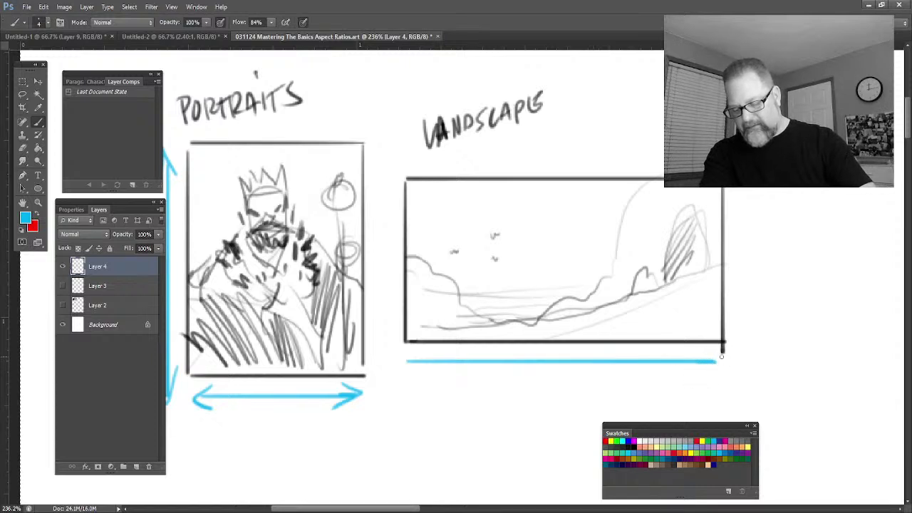
pyautogui.moveTo(700, 372)
pyautogui.mouseDown()
pyautogui.moveTo(716, 362)
pyautogui.moveTo(700, 346)
pyautogui.mouseUp()
pyautogui.moveTo(421, 344)
pyautogui.mouseDown()
pyautogui.moveTo(401, 358)
pyautogui.moveTo(419, 372)
pyautogui.mouseUp()
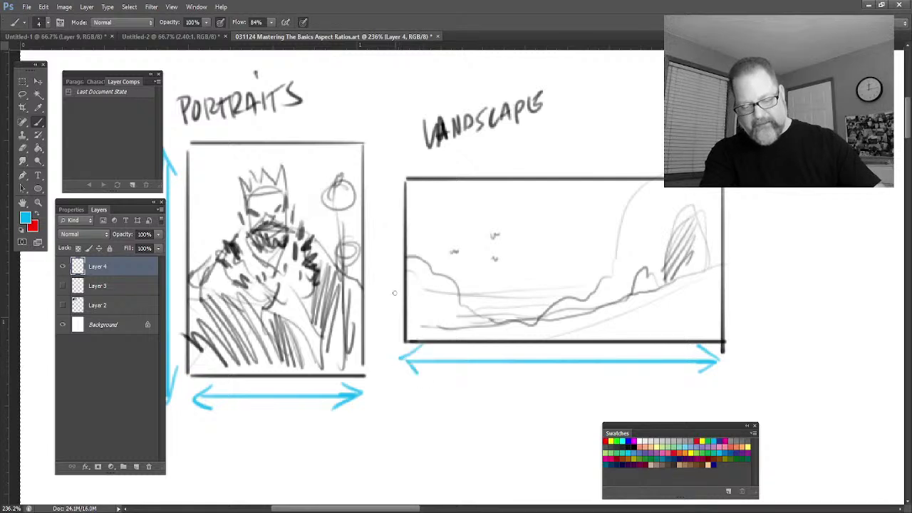
pyautogui.moveTo(391, 321)
pyautogui.mouseDown()
pyautogui.moveTo(391, 189)
pyautogui.moveTo(380, 213)
pyautogui.moveTo(406, 210)
pyautogui.moveTo(389, 344)
pyautogui.mouseUp()
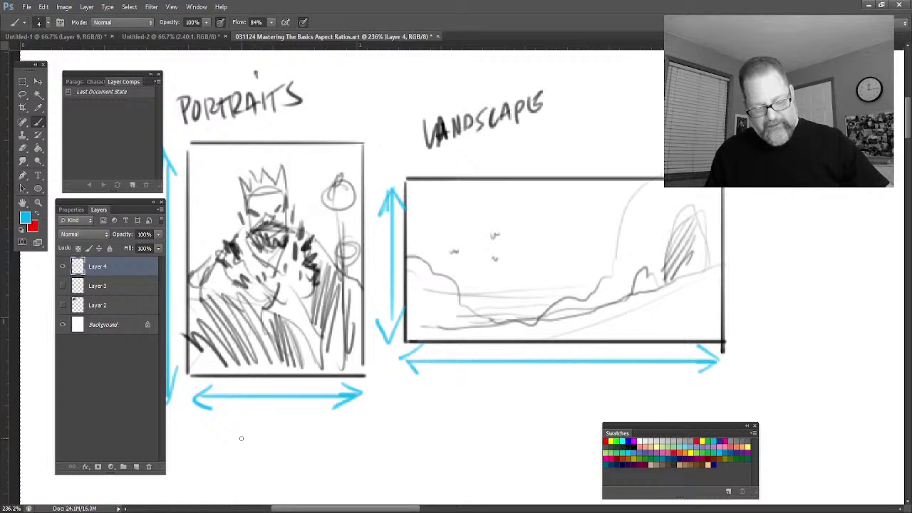
# Hand-letter RECTANGLES in cyan below the two frames.
pyautogui.moveTo(241, 432); pyautogui.dragTo(241, 465)
pyautogui.moveTo(240, 432)
pyautogui.mouseDown()
pyautogui.moveTo(244, 449)
pyautogui.moveTo(262, 458)
pyautogui.moveTo(267, 443)
pyautogui.moveTo(281, 457)
pyautogui.mouseUp()
pyautogui.moveTo(302, 432)
pyautogui.mouseDown()
pyautogui.moveTo(298, 457)
pyautogui.moveTo(319, 426)
pyautogui.moveTo(314, 457)
pyautogui.mouseUp()
pyautogui.moveTo(329, 430)
pyautogui.mouseDown()
pyautogui.moveTo(322, 457)
pyautogui.moveTo(338, 456)
pyautogui.mouseUp()
pyautogui.moveTo(324, 447); pyautogui.dragTo(344, 455)
pyautogui.moveTo(344, 431); pyautogui.dragTo(357, 425)
pyautogui.moveTo(368, 425)
pyautogui.mouseDown()
pyautogui.moveTo(364, 455)
pyautogui.moveTo(375, 451)
pyautogui.moveTo(373, 466)
pyautogui.mouseUp()
pyautogui.moveTo(359, 437); pyautogui.dragTo(382, 437)
pyautogui.moveTo(393, 439)
pyautogui.mouseDown()
pyautogui.moveTo(412, 437)
pyautogui.moveTo(420, 446)
pyautogui.mouseUp()
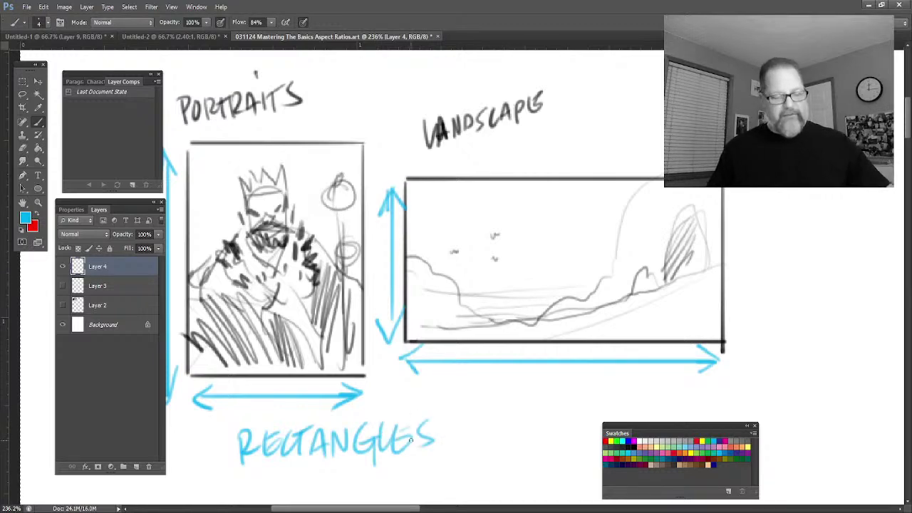
# Zoom out and reposition the canvas to show both frames with free space below them.
pyautogui.click(39, 202)
pyautogui.moveTo(251, 398)
pyautogui.mouseDown()
pyautogui.moveTo(237, 369)
pyautogui.moveTo(250, 354)
pyautogui.moveTo(260, 212)
pyautogui.moveTo(306, 237)
pyautogui.moveTo(310, 285)
pyautogui.mouseUp()
pyautogui.press('h')
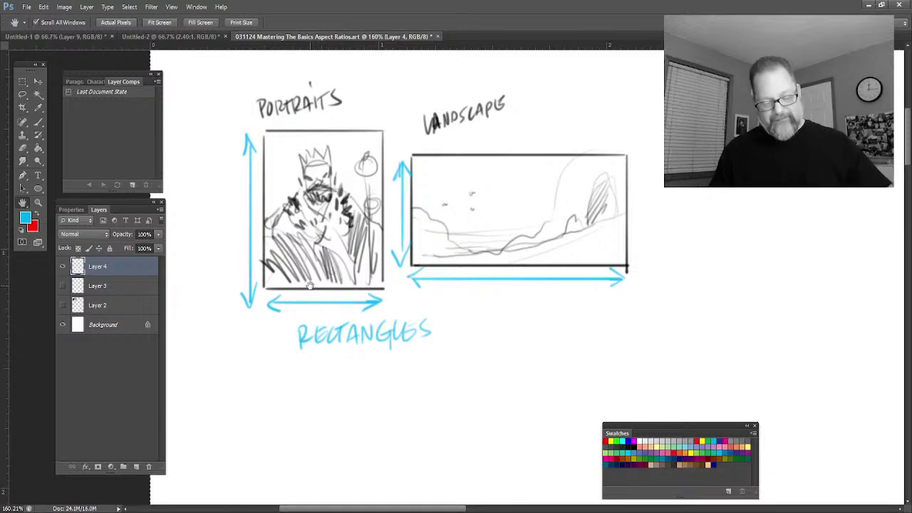
# Hand-letter CAMERA in cyan below the RECTANGLES label and draw an arrow pointing right from it.
pyautogui.press('b')
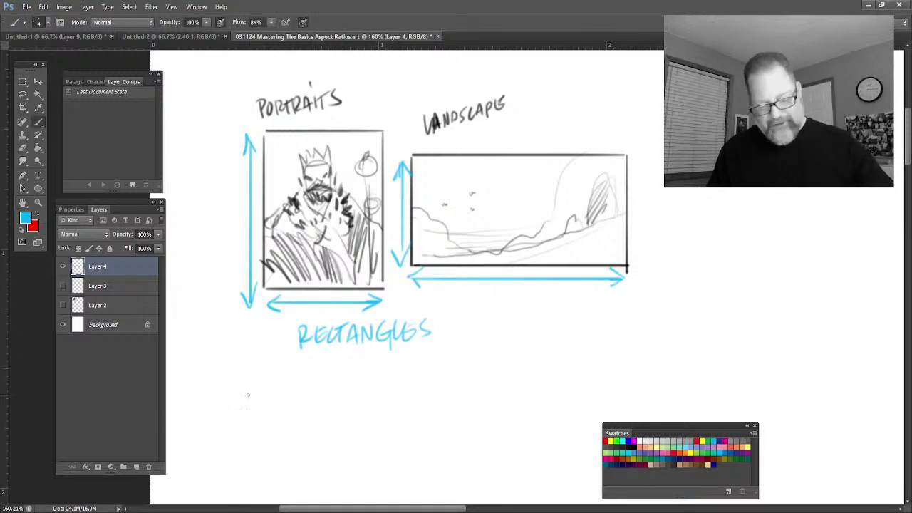
pyautogui.moveTo(250, 385)
pyautogui.mouseDown()
pyautogui.moveTo(243, 402)
pyautogui.moveTo(251, 407)
pyautogui.mouseUp()
pyautogui.moveTo(256, 404)
pyautogui.mouseDown()
pyautogui.moveTo(287, 403)
pyautogui.moveTo(294, 388)
pyautogui.moveTo(308, 400)
pyautogui.moveTo(330, 395)
pyautogui.mouseUp()
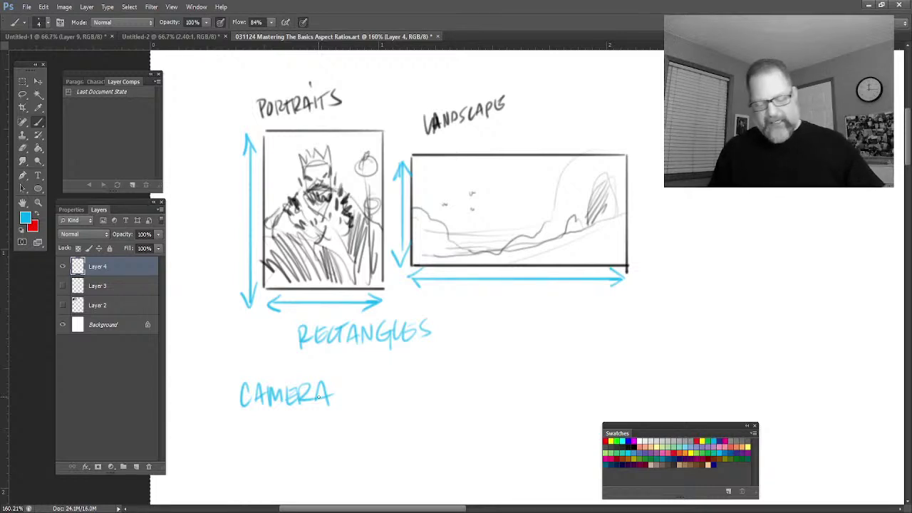
pyautogui.moveTo(355, 393)
pyautogui.mouseDown()
pyautogui.moveTo(403, 389)
pyautogui.moveTo(396, 404)
pyautogui.mouseUp()
pyautogui.moveTo(391, 385)
pyautogui.mouseDown()
pyautogui.moveTo(409, 392)
pyautogui.moveTo(433, 374)
pyautogui.moveTo(438, 401)
pyautogui.mouseUp()
pyautogui.hotkey('ctrl', 'alt', 'z')
pyautogui.hotkey('ctrl', 'alt', 'z')
pyautogui.hotkey('ctrl', 'alt', 'z')
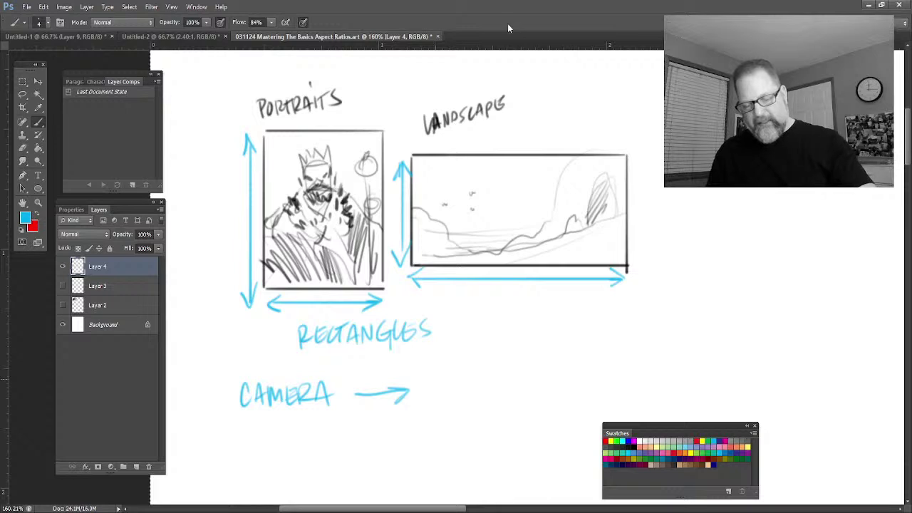
# Hand-letter TOOK A SINGLE IMAGE in cyan on two lines after the CAMERA arrow.
pyautogui.moveTo(428, 378)
pyautogui.mouseDown()
pyautogui.moveTo(430, 396)
pyautogui.moveTo(419, 376)
pyautogui.mouseUp()
pyautogui.moveTo(441, 376); pyautogui.dragTo(455, 377)
pyautogui.moveTo(462, 371)
pyautogui.mouseDown()
pyautogui.moveTo(463, 385)
pyautogui.moveTo(478, 369)
pyautogui.moveTo(506, 385)
pyautogui.mouseUp()
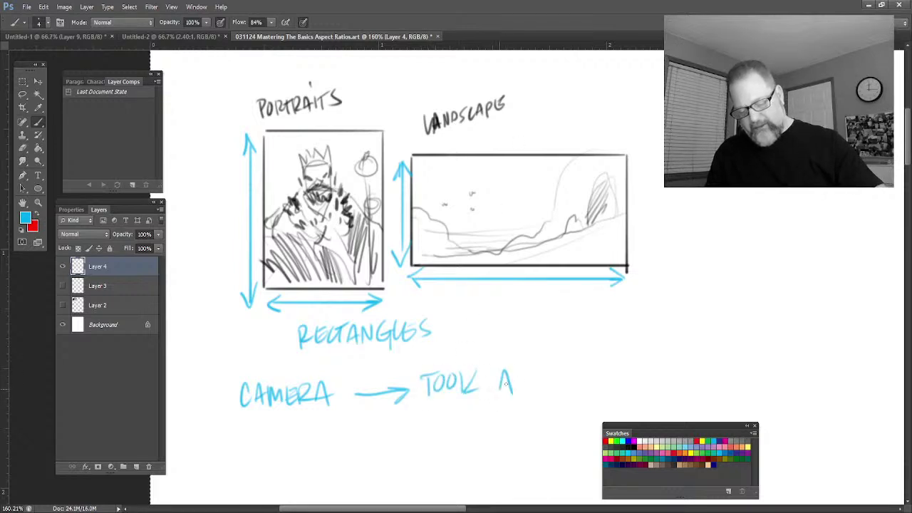
pyautogui.moveTo(553, 368); pyautogui.dragTo(540, 390)
pyautogui.moveTo(560, 366); pyautogui.dragTo(560, 391)
pyautogui.moveTo(564, 390)
pyautogui.mouseDown()
pyautogui.moveTo(575, 365)
pyautogui.moveTo(589, 391)
pyautogui.moveTo(581, 376)
pyautogui.moveTo(608, 365)
pyautogui.moveTo(623, 388)
pyautogui.mouseUp()
pyautogui.moveTo(622, 375); pyautogui.dragTo(634, 375)
pyautogui.moveTo(436, 404); pyautogui.dragTo(435, 427)
pyautogui.moveTo(444, 410)
pyautogui.mouseDown()
pyautogui.moveTo(446, 422)
pyautogui.moveTo(477, 426)
pyautogui.moveTo(483, 417)
pyautogui.mouseUp()
pyautogui.moveTo(496, 406)
pyautogui.mouseDown()
pyautogui.moveTo(490, 431)
pyautogui.moveTo(500, 416)
pyautogui.mouseUp()
pyautogui.moveTo(500, 406)
pyautogui.mouseDown()
pyautogui.moveTo(502, 422)
pyautogui.moveTo(522, 426)
pyautogui.mouseUp()
pyautogui.moveTo(520, 401); pyautogui.dragTo(508, 414)
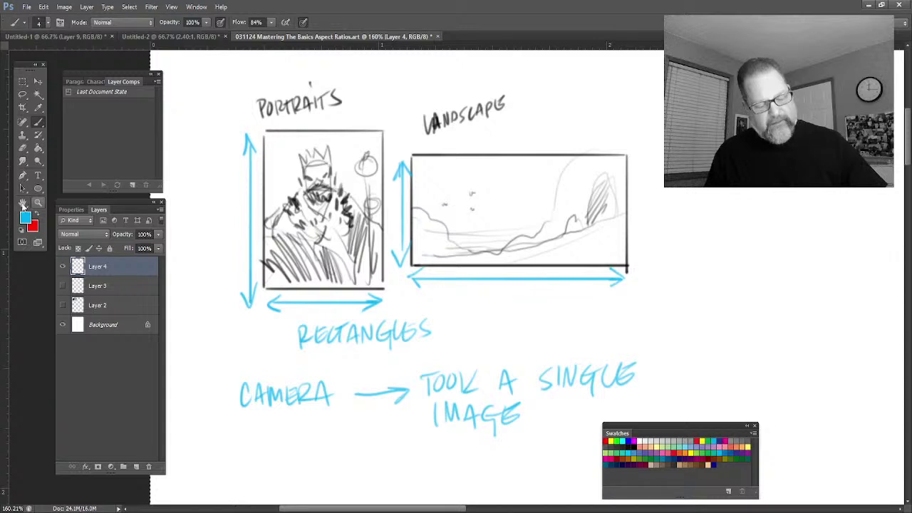
# Hand-letter a second CAMERA in cyan below the first one, followed by an arrow pointing right.
pyautogui.press('space')
pyautogui.moveTo(251, 404); pyautogui.dragTo(236, 286)
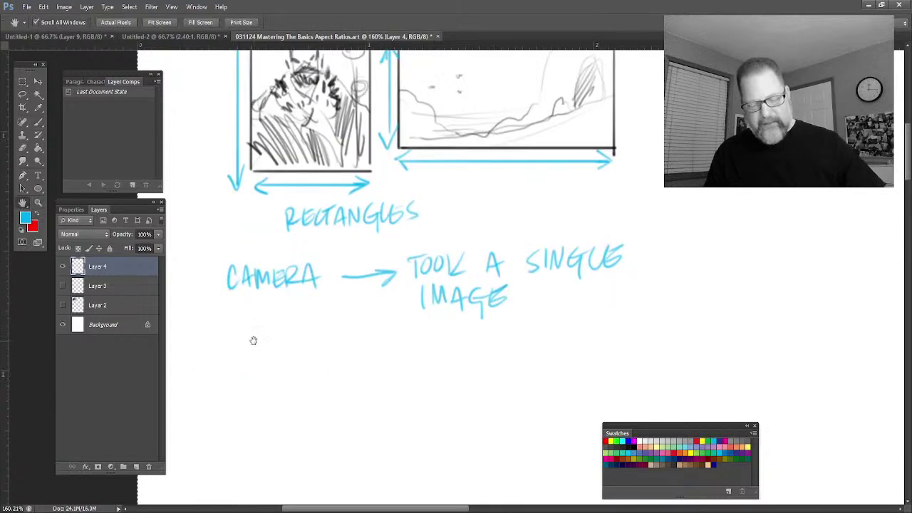
pyautogui.moveTo(252, 340); pyautogui.dragTo(246, 269)
pyautogui.click(37, 124)
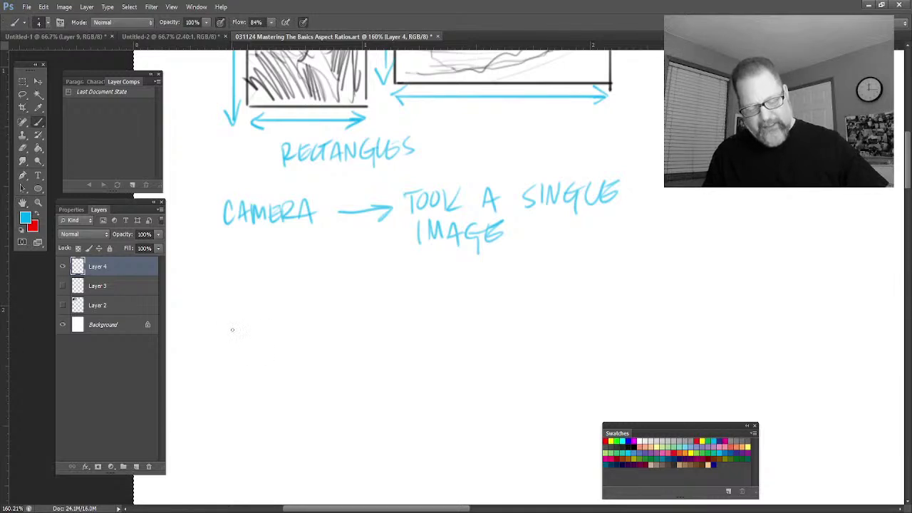
pyautogui.moveTo(234, 322); pyautogui.dragTo(235, 346)
pyautogui.moveTo(241, 346)
pyautogui.mouseDown()
pyautogui.moveTo(246, 321)
pyautogui.moveTo(255, 345)
pyautogui.mouseUp()
pyautogui.moveTo(243, 336)
pyautogui.mouseDown()
pyautogui.moveTo(268, 334)
pyautogui.moveTo(275, 344)
pyautogui.mouseUp()
pyautogui.moveTo(280, 322)
pyautogui.mouseDown()
pyautogui.moveTo(288, 343)
pyautogui.moveTo(291, 320)
pyautogui.mouseUp()
pyautogui.moveTo(280, 332); pyautogui.dragTo(299, 325)
pyautogui.moveTo(305, 345)
pyautogui.mouseDown()
pyautogui.moveTo(311, 327)
pyautogui.moveTo(317, 346)
pyautogui.mouseUp()
pyautogui.moveTo(301, 334); pyautogui.dragTo(394, 324)
pyautogui.moveTo(368, 307)
pyautogui.mouseDown()
pyautogui.moveTo(393, 324)
pyautogui.moveTo(371, 339)
pyautogui.mouseUp()
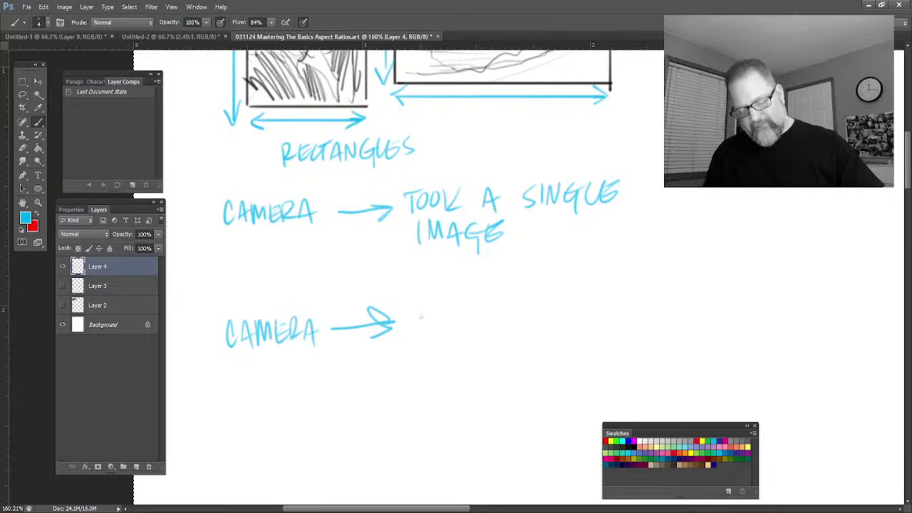
# Hand-letter COULD TAKE A MOVING IMAGE in cyan on two lines after the second CAMERA arrow.
pyautogui.moveTo(419, 307)
pyautogui.mouseDown()
pyautogui.moveTo(421, 332)
pyautogui.moveTo(429, 311)
pyautogui.moveTo(461, 327)
pyautogui.mouseUp()
pyautogui.moveTo(461, 307)
pyautogui.mouseDown()
pyautogui.moveTo(464, 325)
pyautogui.moveTo(491, 325)
pyautogui.mouseUp()
pyautogui.moveTo(482, 306)
pyautogui.mouseDown()
pyautogui.moveTo(505, 302)
pyautogui.moveTo(513, 323)
pyautogui.moveTo(516, 314)
pyautogui.mouseUp()
pyautogui.moveTo(519, 302)
pyautogui.mouseDown()
pyautogui.moveTo(519, 322)
pyautogui.moveTo(539, 325)
pyautogui.mouseUp()
pyautogui.moveTo(548, 305)
pyautogui.mouseDown()
pyautogui.moveTo(549, 322)
pyautogui.moveTo(583, 327)
pyautogui.mouseUp()
pyautogui.moveTo(566, 317)
pyautogui.mouseDown()
pyautogui.moveTo(600, 299)
pyautogui.moveTo(614, 325)
pyautogui.mouseUp()
pyautogui.moveTo(626, 295)
pyautogui.mouseDown()
pyautogui.moveTo(643, 292)
pyautogui.moveTo(646, 319)
pyautogui.moveTo(663, 293)
pyautogui.moveTo(685, 328)
pyautogui.moveTo(695, 301)
pyautogui.mouseUp()
pyautogui.moveTo(423, 342)
pyautogui.mouseDown()
pyautogui.moveTo(424, 369)
pyautogui.moveTo(442, 347)
pyautogui.moveTo(448, 364)
pyautogui.mouseUp()
pyautogui.moveTo(452, 367); pyautogui.dragTo(471, 357)
pyautogui.moveTo(482, 341)
pyautogui.mouseDown()
pyautogui.moveTo(475, 345)
pyautogui.moveTo(495, 365)
pyautogui.mouseUp()
pyautogui.moveTo(495, 355)
pyautogui.mouseDown()
pyautogui.moveTo(509, 346)
pyautogui.moveTo(495, 351)
pyautogui.mouseUp()
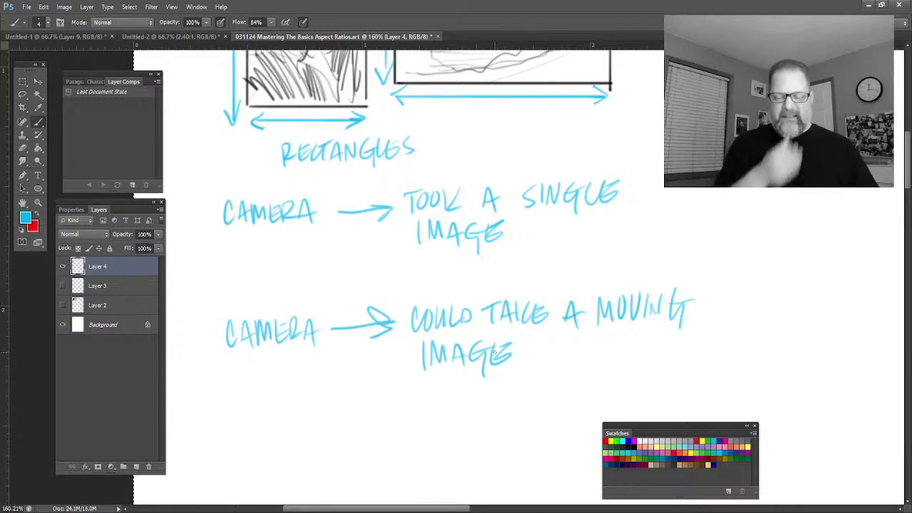
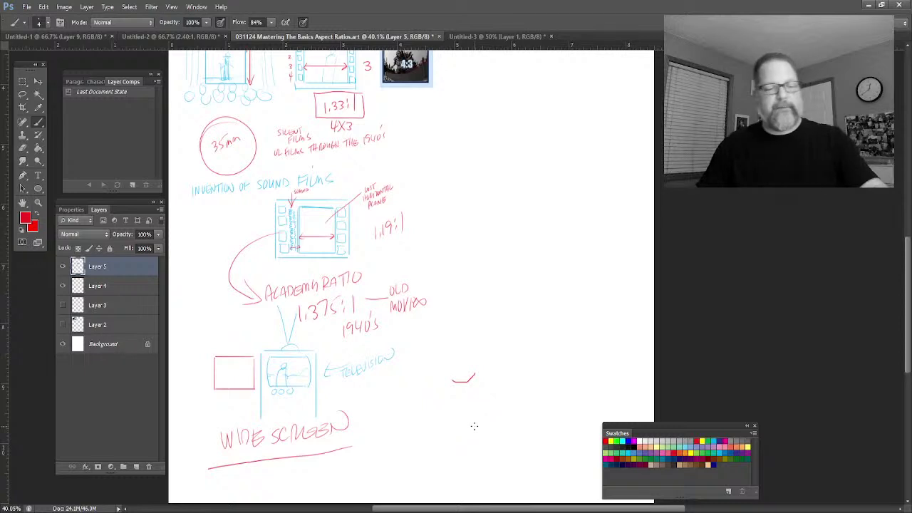
# Undo the stray red stroke in the blank area of the page and save the document.
pyautogui.hotkey('ctrl', 'z')
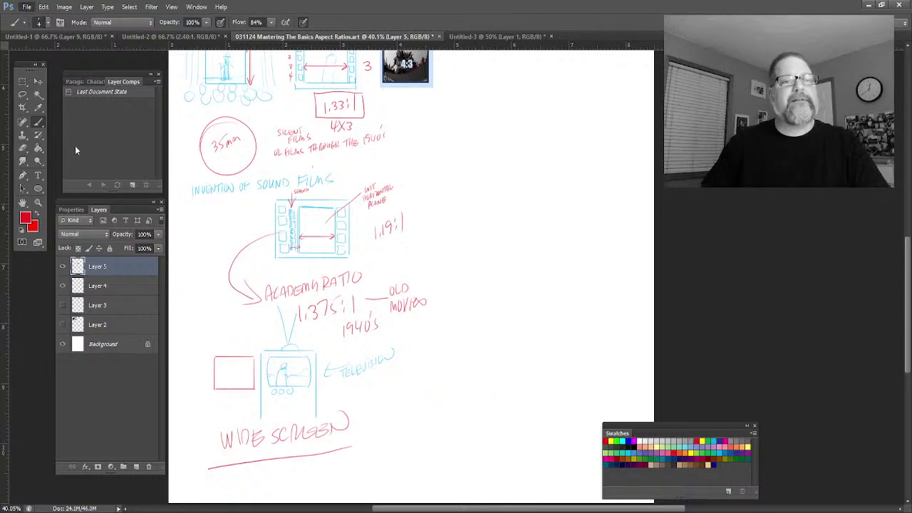
pyautogui.hotkey('ctrl', 's')
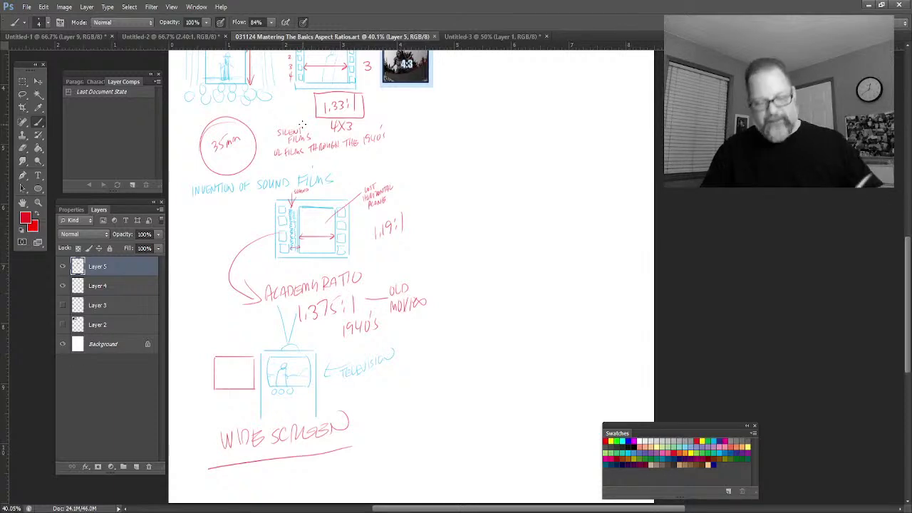
# Write 4X3 in red below the TELEVISION label and draw a curved arrow from it to the red rectangle beside the TV.
pyautogui.moveTo(328, 391); pyautogui.dragTo(350, 398)
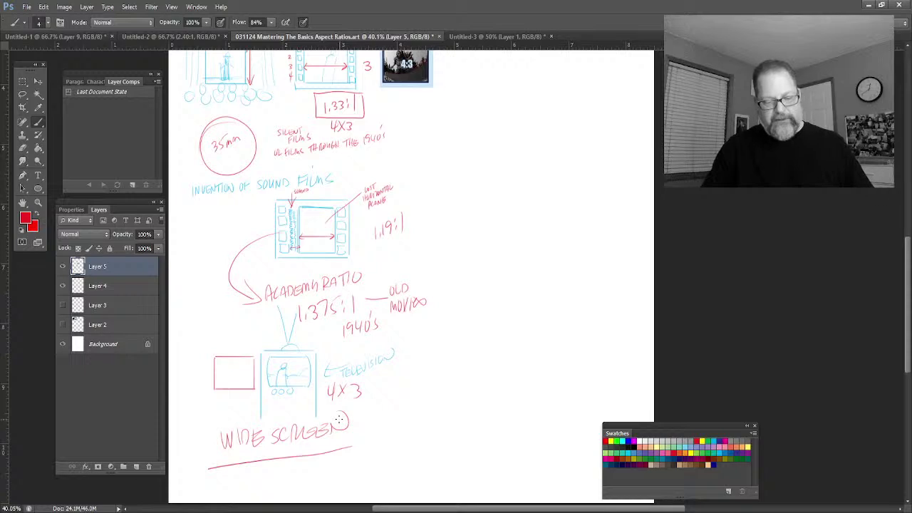
pyautogui.moveTo(285, 418)
pyautogui.mouseDown()
pyautogui.moveTo(212, 379)
pyautogui.moveTo(209, 397)
pyautogui.mouseUp()
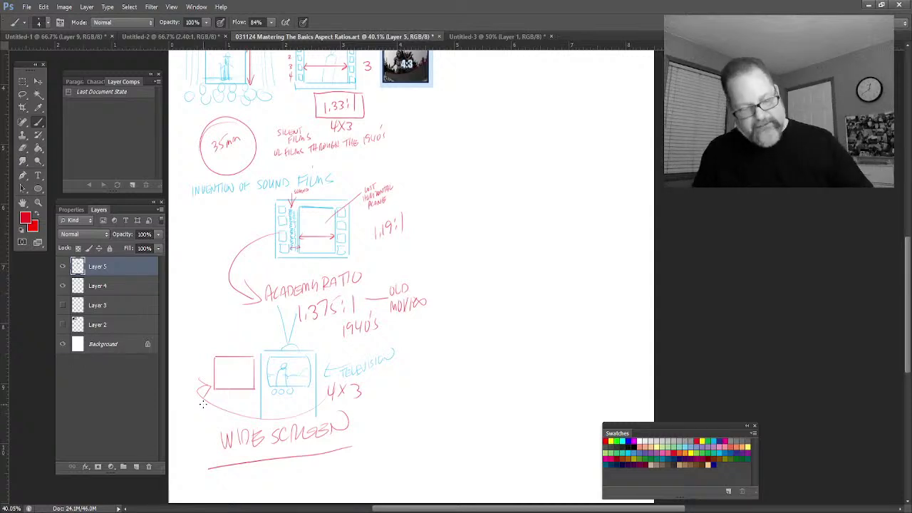
# Hand-letter EARLY WIDESCREEN in red in the blank area above and to the right of the 4:3 picture.
pyautogui.click(22, 202)
pyautogui.moveTo(294, 297)
pyautogui.mouseDown()
pyautogui.moveTo(266, 408)
pyautogui.moveTo(232, 400)
pyautogui.moveTo(251, 405)
pyautogui.mouseUp()
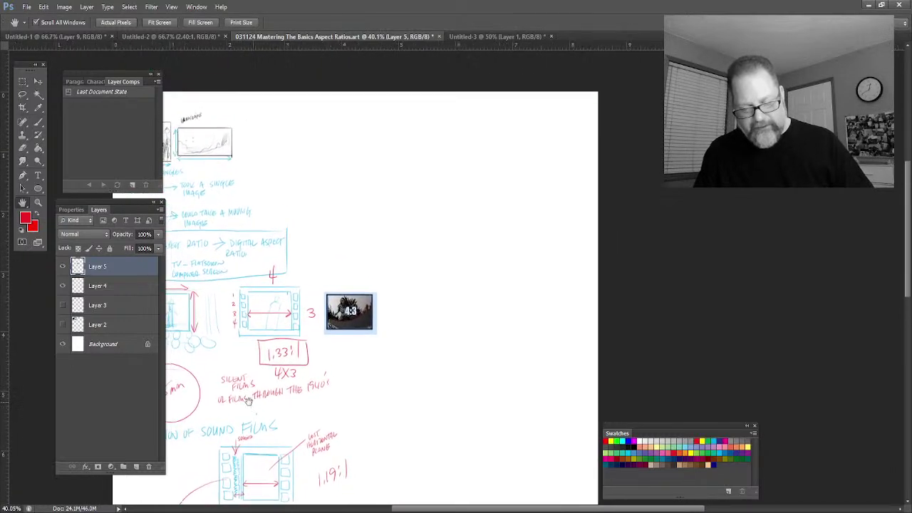
pyautogui.click(37, 202)
pyautogui.moveTo(483, 231); pyautogui.dragTo(503, 238)
pyautogui.click(39, 124)
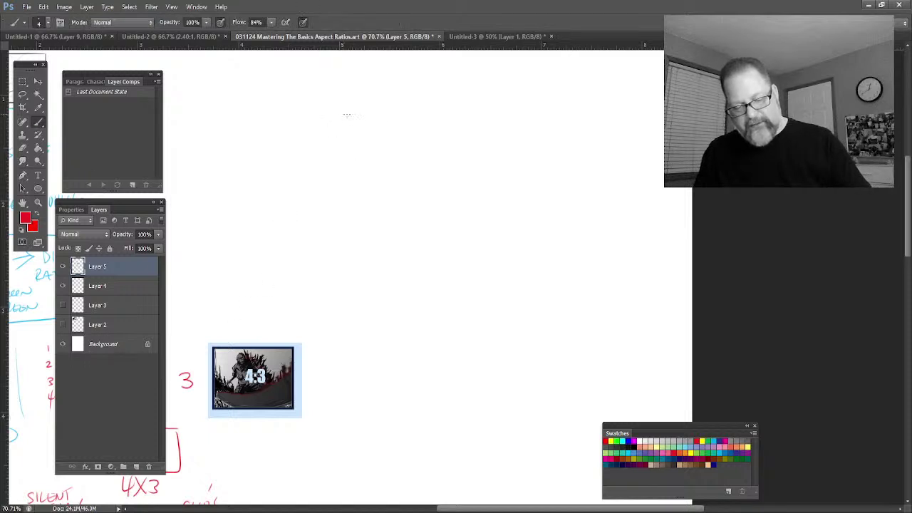
pyautogui.moveTo(339, 122)
pyautogui.mouseDown()
pyautogui.moveTo(338, 142)
pyautogui.moveTo(349, 120)
pyautogui.mouseUp()
pyautogui.moveTo(339, 131); pyautogui.dragTo(355, 121)
pyautogui.moveTo(355, 121); pyautogui.dragTo(359, 140)
pyautogui.moveTo(360, 122); pyautogui.dragTo(367, 139)
pyautogui.moveTo(369, 121)
pyautogui.mouseDown()
pyautogui.moveTo(381, 147)
pyautogui.moveTo(404, 118)
pyautogui.mouseUp()
pyautogui.moveTo(409, 118); pyautogui.dragTo(414, 134)
pyautogui.moveTo(415, 118)
pyautogui.mouseDown()
pyautogui.moveTo(468, 116)
pyautogui.moveTo(472, 125)
pyautogui.moveTo(491, 111)
pyautogui.mouseUp()
# Hand-letter FAKE IT in red on the line below EARLY WIDESCREEN.
pyautogui.moveTo(339, 157)
pyautogui.mouseDown()
pyautogui.moveTo(342, 178)
pyautogui.moveTo(349, 157)
pyautogui.mouseUp()
pyautogui.moveTo(340, 166); pyautogui.dragTo(358, 175)
pyautogui.moveTo(348, 168); pyautogui.dragTo(361, 173)
pyautogui.moveTo(372, 157); pyautogui.dragTo(372, 174)
pyautogui.moveTo(372, 159); pyautogui.dragTo(381, 157)
pyautogui.moveTo(372, 174); pyautogui.dragTo(391, 170)
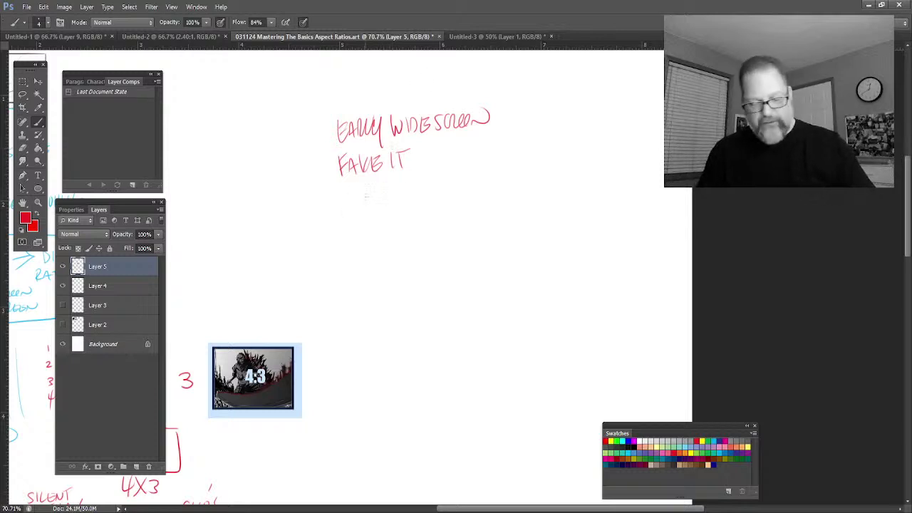
# Hand-letter SPHERICLE LENSES in red below FAKE IT.
pyautogui.moveTo(360, 192)
pyautogui.mouseDown()
pyautogui.moveTo(350, 209)
pyautogui.moveTo(380, 200)
pyautogui.mouseUp()
pyautogui.moveTo(381, 193)
pyautogui.mouseDown()
pyautogui.moveTo(401, 181)
pyautogui.moveTo(411, 199)
pyautogui.moveTo(439, 201)
pyautogui.mouseUp()
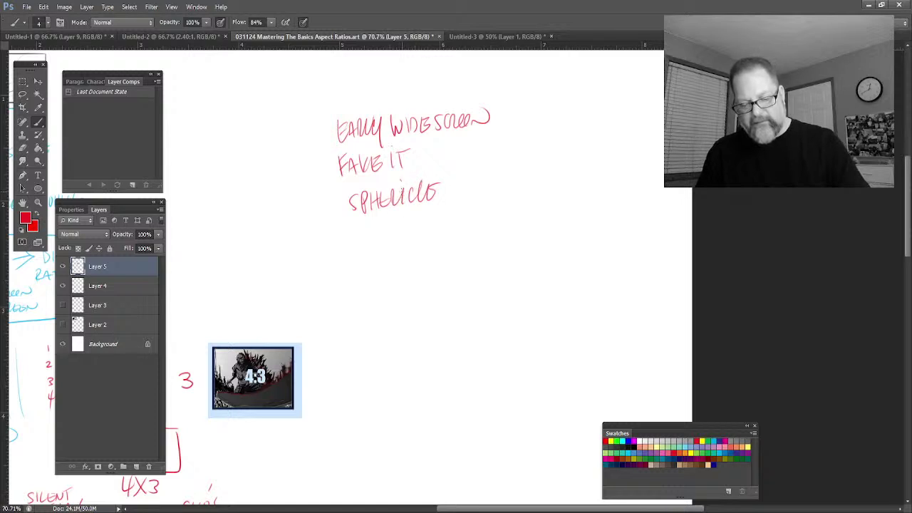
pyautogui.moveTo(414, 188); pyautogui.dragTo(423, 197)
pyautogui.moveTo(436, 172)
pyautogui.mouseDown()
pyautogui.moveTo(430, 200)
pyautogui.moveTo(456, 197)
pyautogui.mouseUp()
pyautogui.moveTo(460, 187)
pyautogui.mouseDown()
pyautogui.moveTo(483, 171)
pyautogui.moveTo(506, 184)
pyautogui.mouseUp()
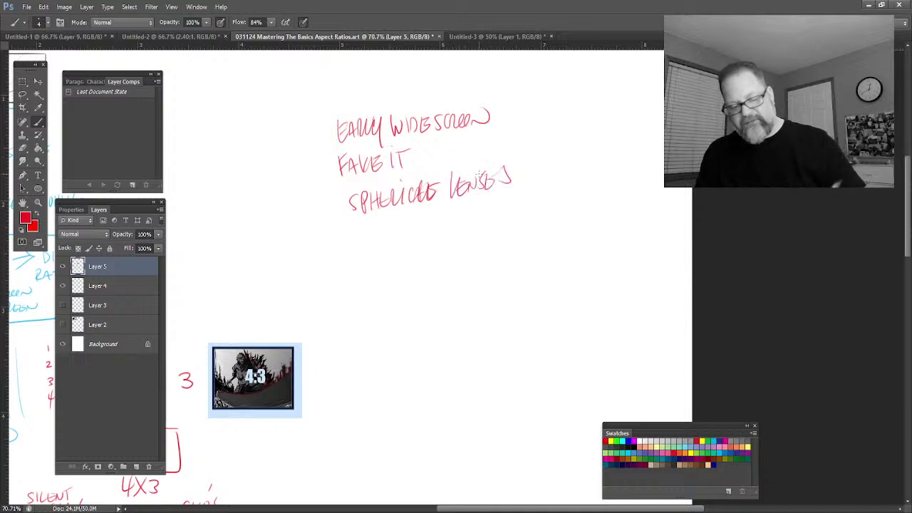
# Switch the brush color to cyan for drawing in the blank space below the red lettering.
pyautogui.click(23, 203)
pyautogui.moveTo(332, 299); pyautogui.dragTo(322, 139)
pyautogui.press('b')
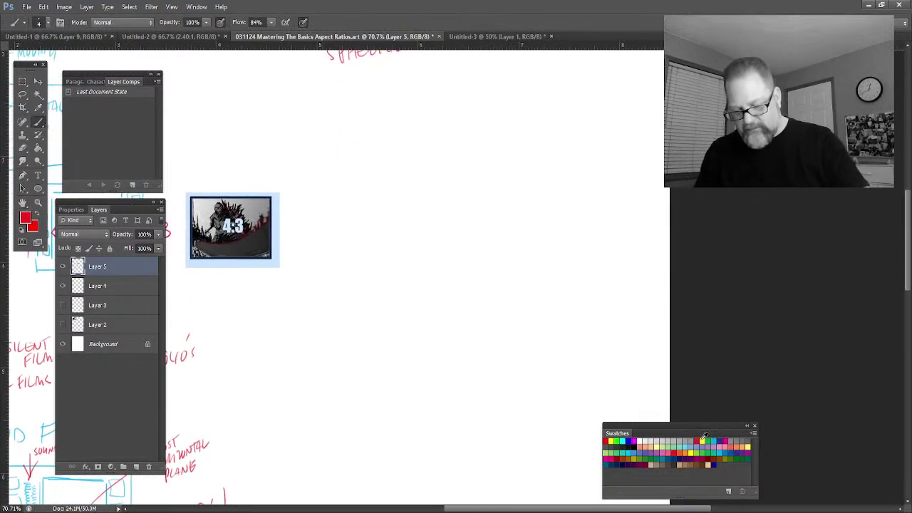
pyautogui.click(716, 441)
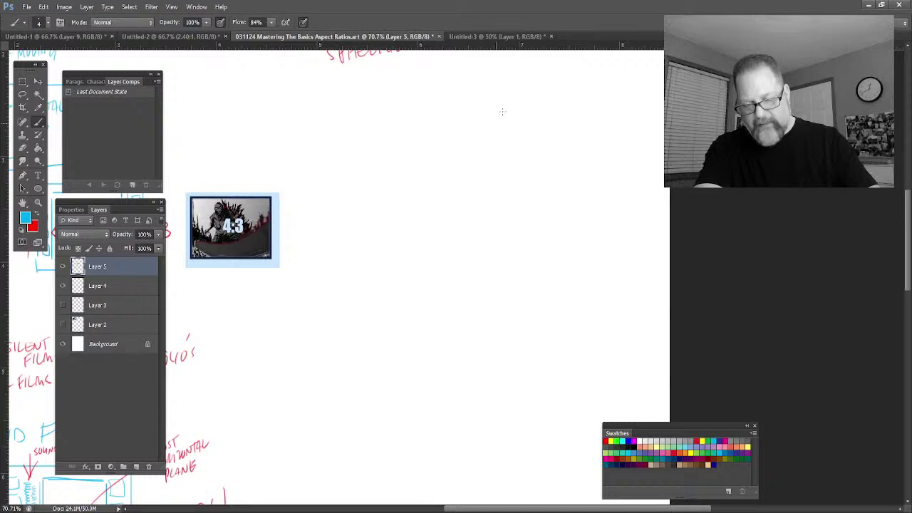
pyautogui.moveTo(391, 116); pyautogui.dragTo(505, 113)
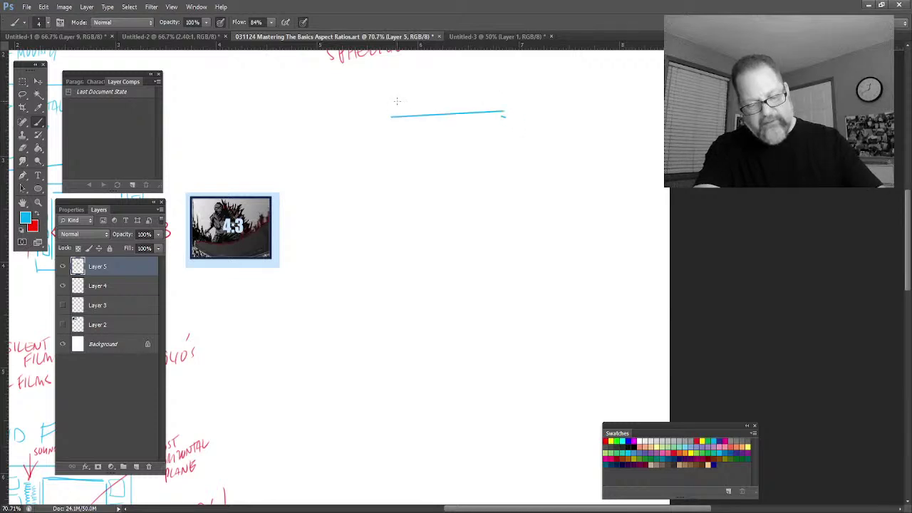
pyautogui.hotkey('ctrl', 'z')
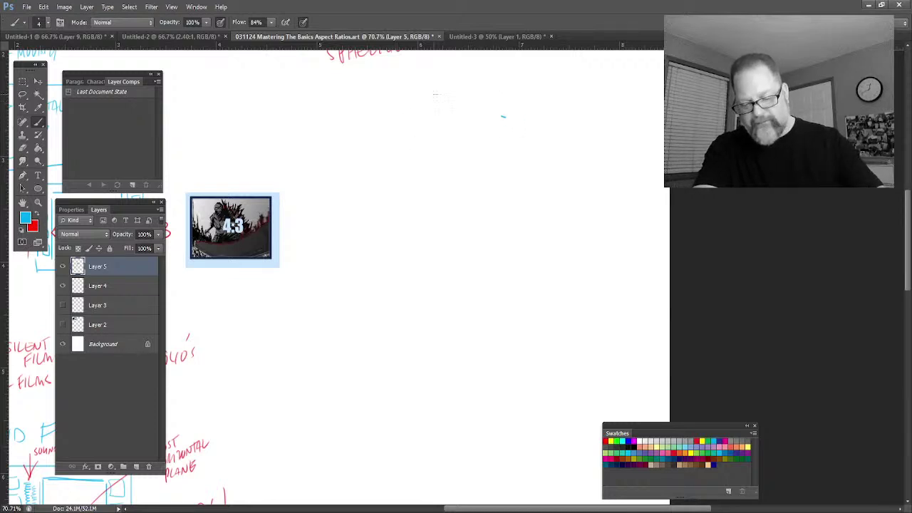
pyautogui.moveTo(502, 132); pyautogui.dragTo(369, 137)
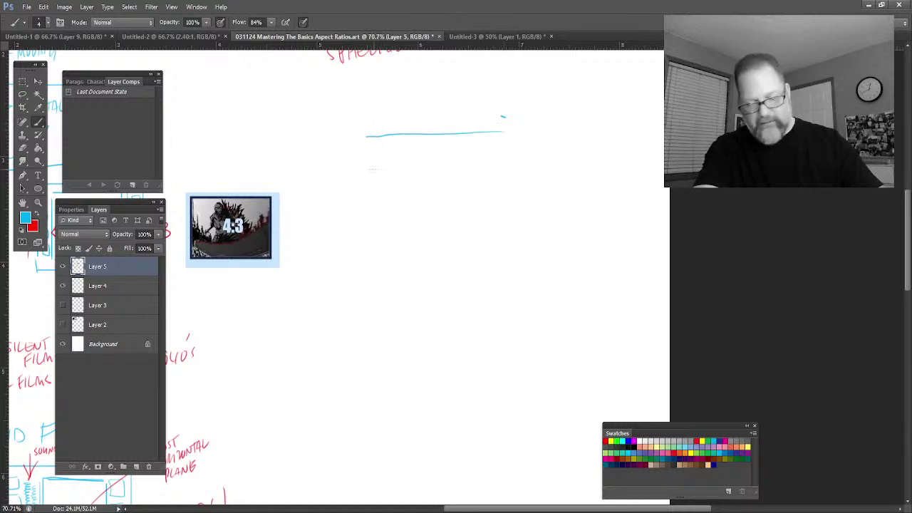
pyautogui.hotkey('ctrl', 'z')
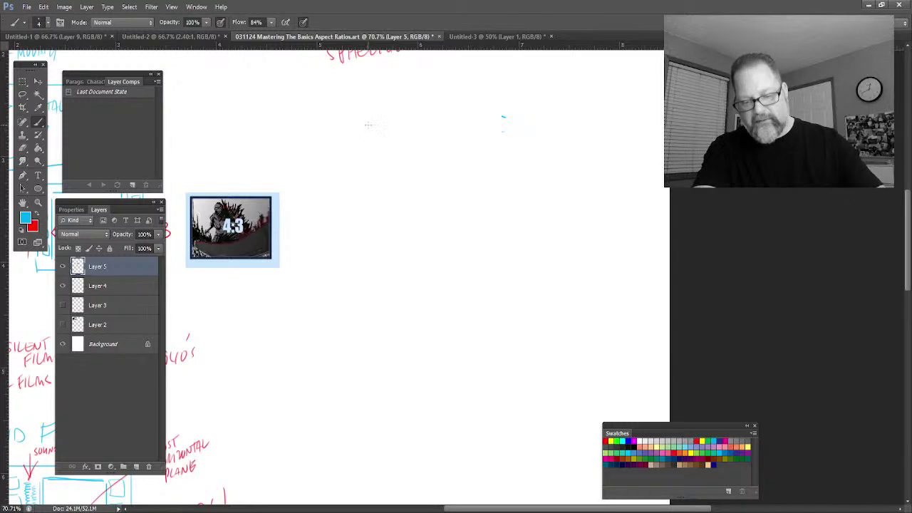
pyautogui.moveTo(501, 134); pyautogui.dragTo(347, 139)
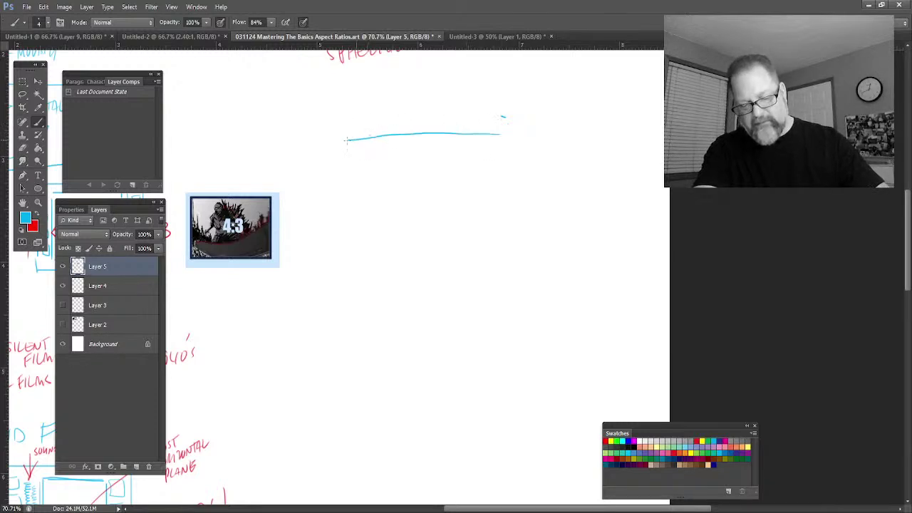
pyautogui.hotkey('ctrl', 'z')
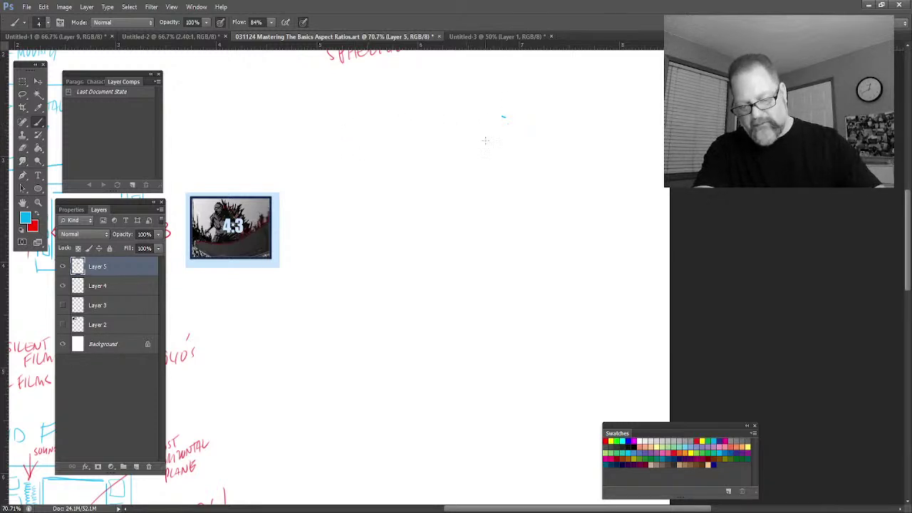
# Draw a large cyan rectangle to the right of the 4:3 picture as the outline of a film frame.
pyautogui.moveTo(496, 133)
pyautogui.mouseDown()
pyautogui.moveTo(335, 139)
pyautogui.moveTo(336, 253)
pyautogui.mouseUp()
pyautogui.moveTo(499, 134); pyautogui.dragTo(500, 258)
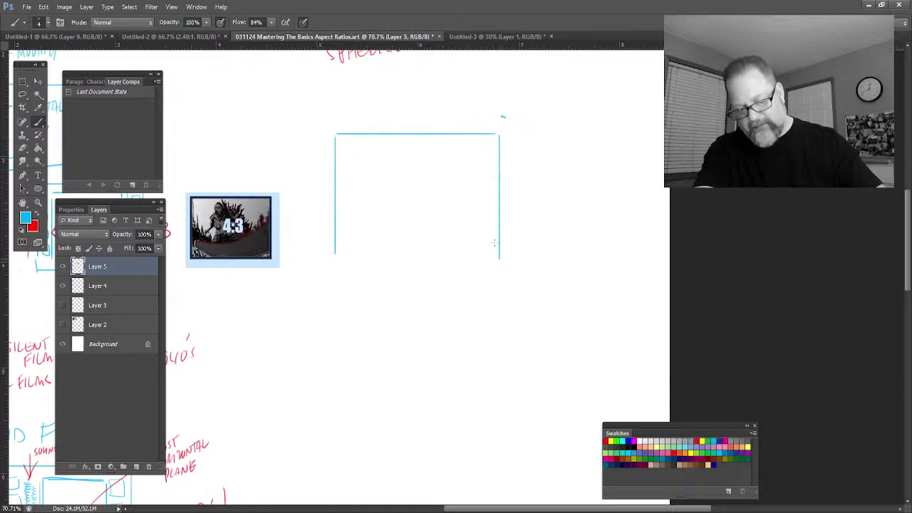
pyautogui.moveTo(338, 255); pyautogui.dragTo(494, 254)
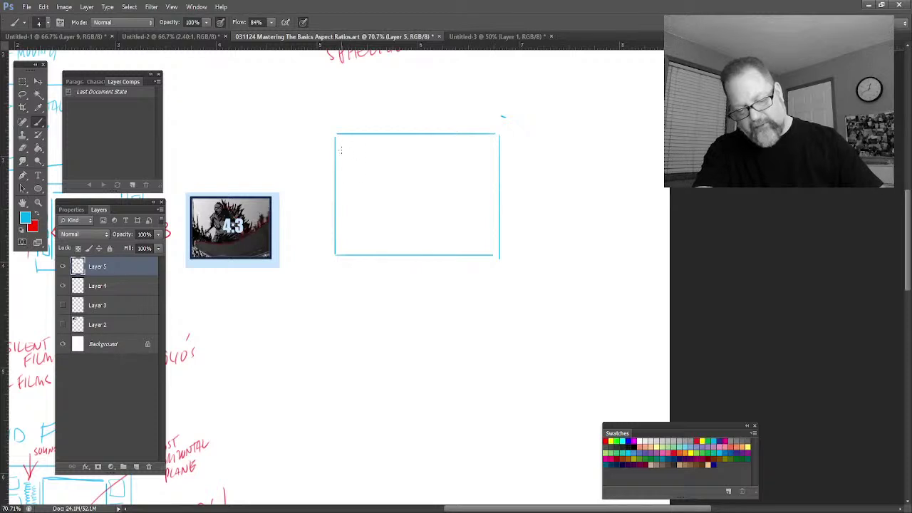
# Add four sprocket holes down each side of the film frame and a wavy sound strip beside the left holes.
pyautogui.moveTo(343, 145)
pyautogui.mouseDown()
pyautogui.moveTo(355, 147)
pyautogui.moveTo(344, 145)
pyautogui.moveTo(345, 178)
pyautogui.moveTo(357, 168)
pyautogui.moveTo(346, 247)
pyautogui.moveTo(356, 217)
pyautogui.mouseUp()
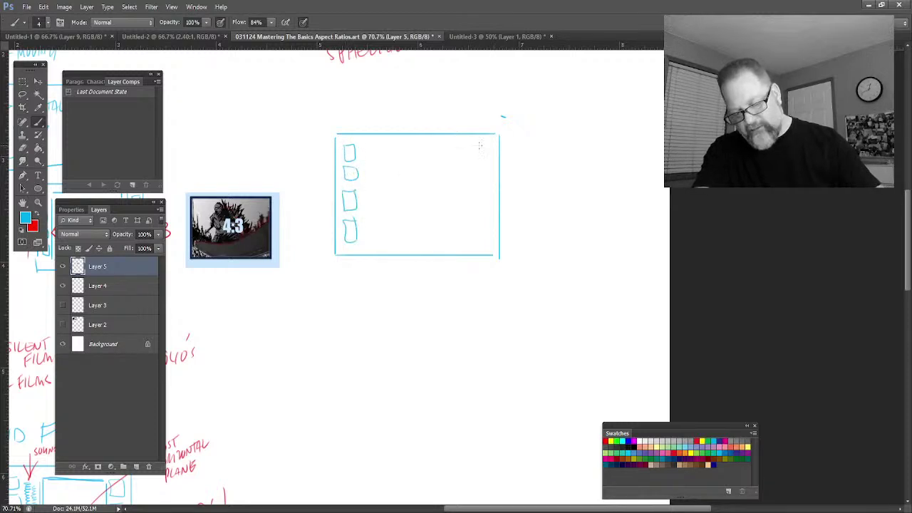
pyautogui.moveTo(489, 147)
pyautogui.mouseDown()
pyautogui.moveTo(476, 166)
pyautogui.moveTo(491, 147)
pyautogui.moveTo(478, 218)
pyautogui.moveTo(489, 201)
pyautogui.mouseUp()
pyautogui.moveTo(487, 229)
pyautogui.mouseDown()
pyautogui.moveTo(473, 233)
pyautogui.moveTo(481, 225)
pyautogui.mouseUp()
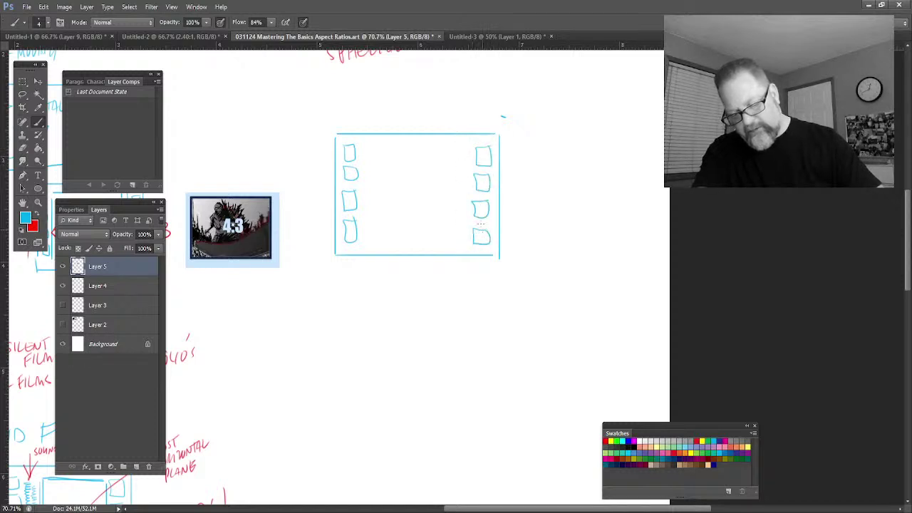
pyautogui.moveTo(361, 150)
pyautogui.mouseDown()
pyautogui.moveTo(363, 244)
pyautogui.moveTo(372, 142)
pyautogui.moveTo(372, 238)
pyautogui.mouseUp()
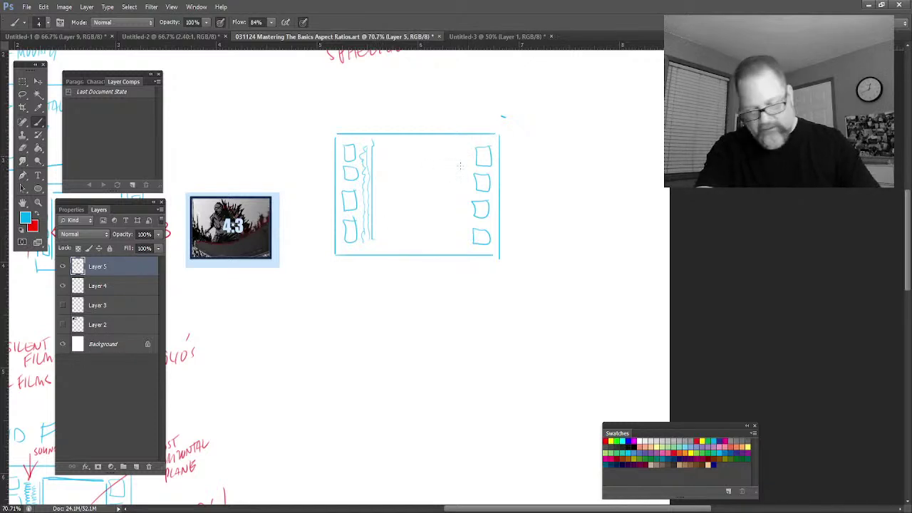
# Draw a shortened cyan image rectangle inside the film frame, between the sound strip and the right sprocket holes.
pyautogui.moveTo(472, 153); pyautogui.dragTo(396, 151)
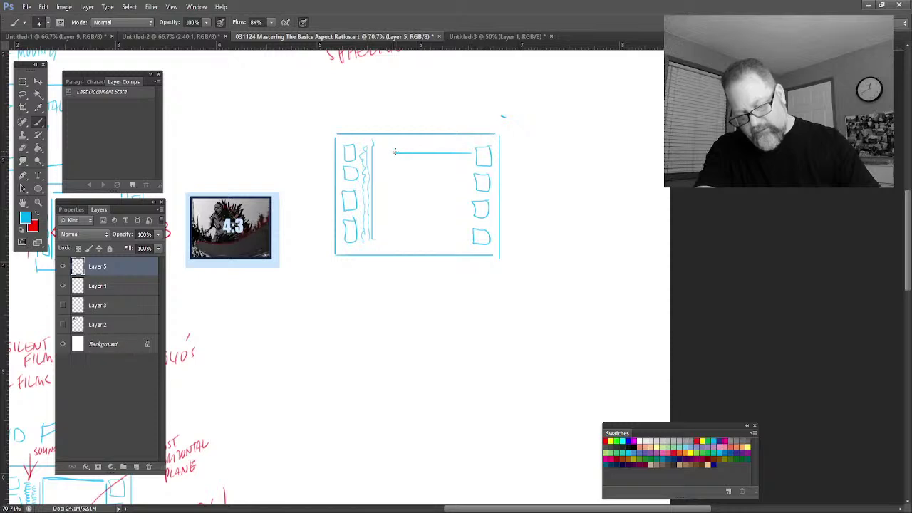
pyautogui.hotkey('ctrl', 'z')
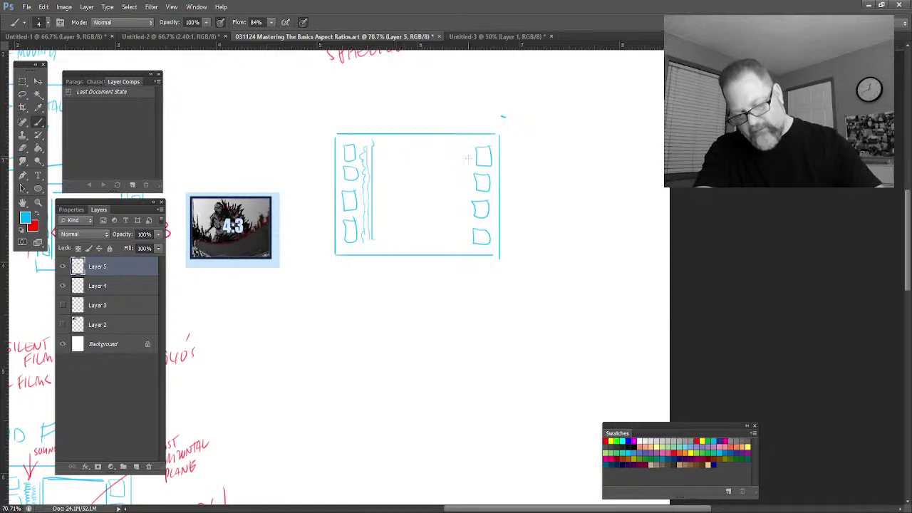
pyautogui.moveTo(469, 157)
pyautogui.mouseDown()
pyautogui.moveTo(382, 159)
pyautogui.moveTo(377, 169)
pyautogui.moveTo(380, 216)
pyautogui.moveTo(469, 211)
pyautogui.mouseUp()
pyautogui.moveTo(465, 158); pyautogui.dragTo(468, 216)
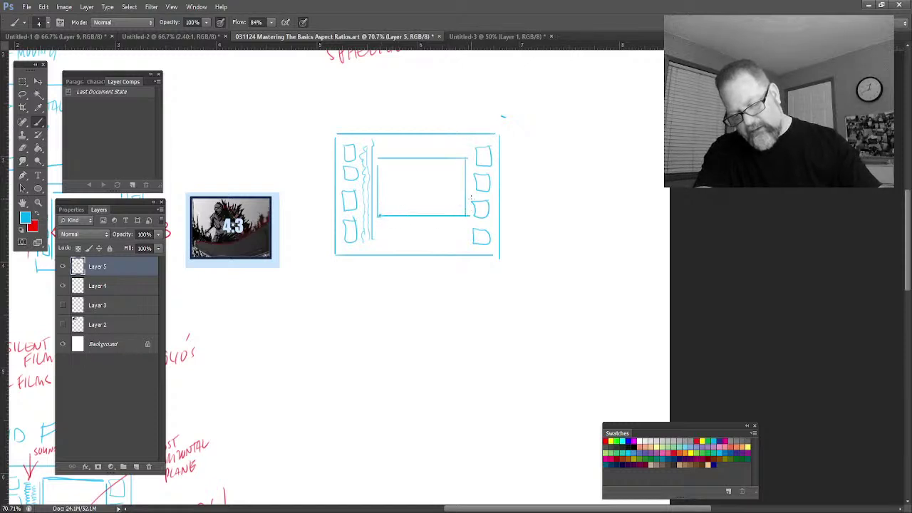
# Cross out the empty strips above and below the image rectangle with a cyan X in each.
pyautogui.moveTo(412, 140); pyautogui.dragTo(436, 152)
pyautogui.moveTo(434, 140); pyautogui.dragTo(410, 152)
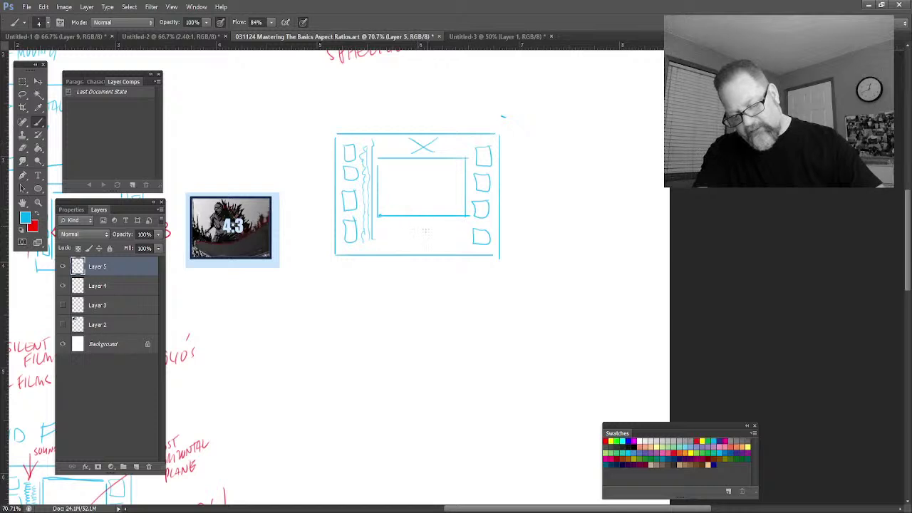
pyautogui.moveTo(426, 229); pyautogui.dragTo(403, 247)
pyautogui.moveTo(430, 243); pyautogui.dragTo(407, 231)
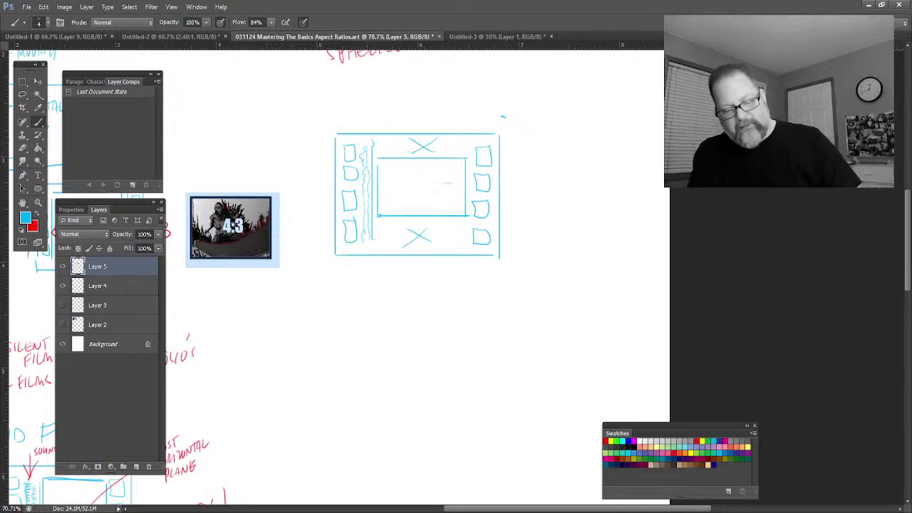
# Draw a red double-headed horizontal arrow across the full width of the image rectangle.
pyautogui.click(37, 214)
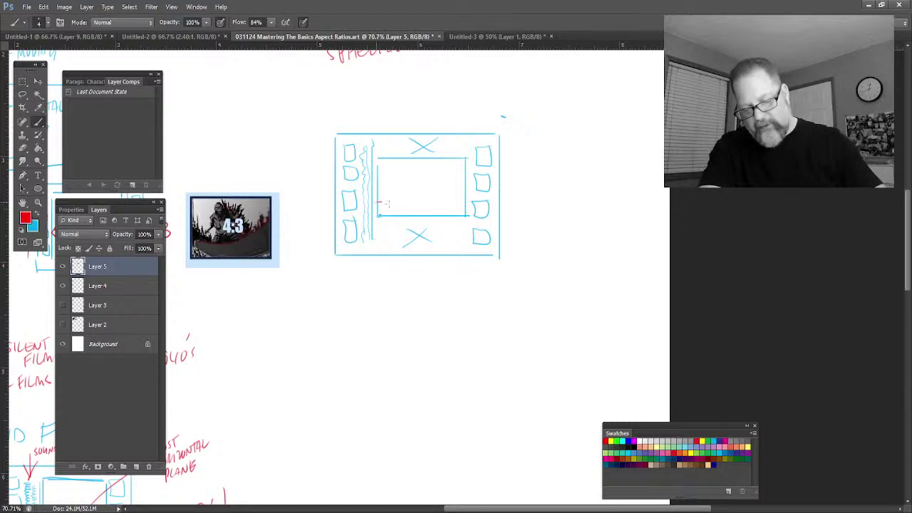
pyautogui.moveTo(378, 202)
pyautogui.mouseDown()
pyautogui.moveTo(456, 202)
pyautogui.moveTo(449, 198)
pyautogui.mouseUp()
pyautogui.moveTo(460, 203); pyautogui.dragTo(448, 209)
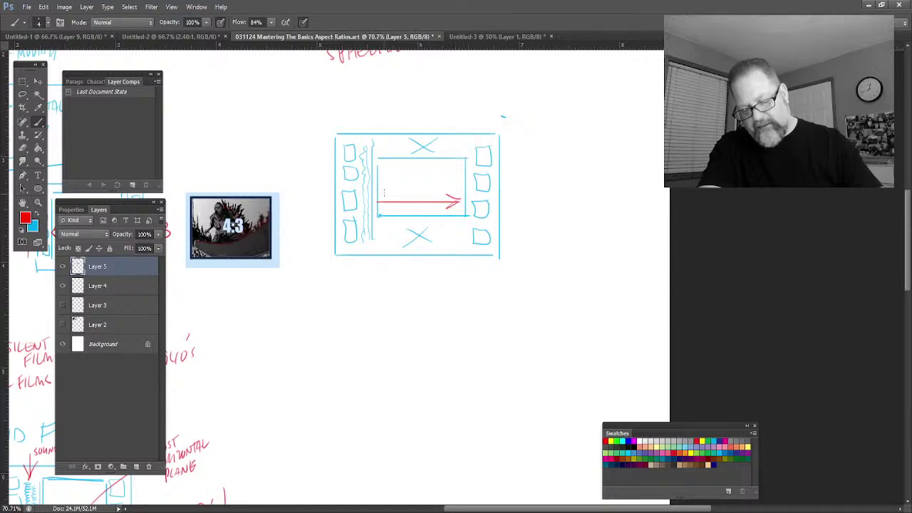
pyautogui.moveTo(384, 194); pyautogui.dragTo(374, 203)
pyautogui.moveTo(374, 203); pyautogui.dragTo(385, 209)
# Letter "GAIN HORIZONTAL WIDTH" in red to the right of the film frame and mark the image's height with a vertical red arrow.
pyautogui.moveTo(524, 165); pyautogui.dragTo(528, 171)
pyautogui.moveTo(530, 164)
pyautogui.mouseDown()
pyautogui.moveTo(527, 183)
pyautogui.moveTo(538, 174)
pyautogui.mouseUp()
pyautogui.moveTo(540, 167)
pyautogui.mouseDown()
pyautogui.moveTo(544, 177)
pyautogui.moveTo(550, 162)
pyautogui.mouseUp()
pyautogui.moveTo(518, 190)
pyautogui.mouseDown()
pyautogui.moveTo(520, 207)
pyautogui.moveTo(533, 197)
pyautogui.mouseUp()
pyautogui.moveTo(536, 205); pyautogui.dragTo(551, 194)
pyautogui.moveTo(552, 194); pyautogui.dragTo(560, 198)
pyautogui.moveTo(561, 206)
pyautogui.mouseDown()
pyautogui.moveTo(570, 192)
pyautogui.moveTo(573, 201)
pyautogui.mouseUp()
pyautogui.moveTo(567, 188); pyautogui.dragTo(581, 184)
pyautogui.moveTo(582, 184); pyautogui.dragTo(586, 201)
pyautogui.moveTo(578, 195); pyautogui.dragTo(597, 190)
pyautogui.moveTo(520, 222); pyautogui.dragTo(532, 233)
pyautogui.moveTo(531, 233); pyautogui.dragTo(543, 231)
pyautogui.moveTo(546, 218); pyautogui.dragTo(546, 229)
pyautogui.moveTo(547, 218)
pyautogui.mouseDown()
pyautogui.moveTo(547, 230)
pyautogui.moveTo(563, 219)
pyautogui.mouseUp()
pyautogui.moveTo(558, 219); pyautogui.dragTo(559, 230)
pyautogui.moveTo(562, 218); pyautogui.dragTo(563, 229)
pyautogui.moveTo(569, 218); pyautogui.dragTo(570, 229)
pyautogui.moveTo(563, 224); pyautogui.dragTo(570, 223)
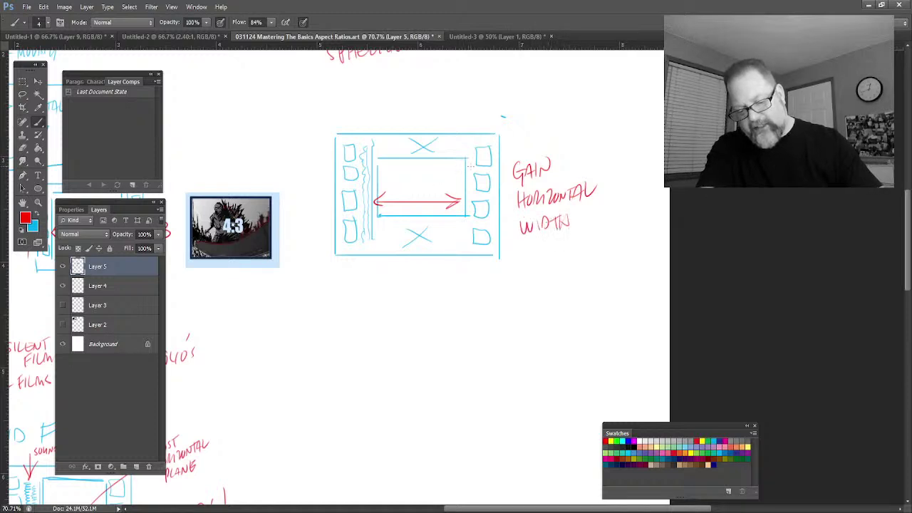
pyautogui.moveTo(469, 161)
pyautogui.mouseDown()
pyautogui.moveTo(469, 214)
pyautogui.moveTo(476, 171)
pyautogui.mouseUp()
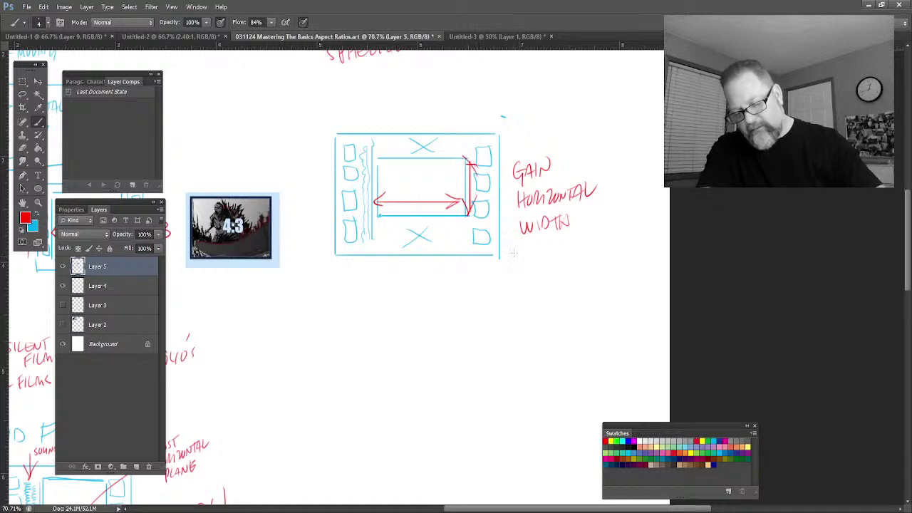
pyautogui.moveTo(518, 249)
pyautogui.mouseDown()
pyautogui.moveTo(518, 264)
pyautogui.moveTo(543, 250)
pyautogui.mouseUp()
pyautogui.moveTo(537, 250)
pyautogui.mouseDown()
pyautogui.moveTo(537, 263)
pyautogui.moveTo(557, 264)
pyautogui.moveTo(557, 255)
pyautogui.moveTo(562, 263)
pyautogui.mouseUp()
pyautogui.moveTo(570, 249)
pyautogui.mouseDown()
pyautogui.moveTo(568, 263)
pyautogui.moveTo(578, 261)
pyautogui.mouseUp()
pyautogui.moveTo(584, 247)
pyautogui.mouseDown()
pyautogui.moveTo(584, 259)
pyautogui.moveTo(595, 245)
pyautogui.mouseUp()
pyautogui.moveTo(591, 245); pyautogui.dragTo(591, 261)
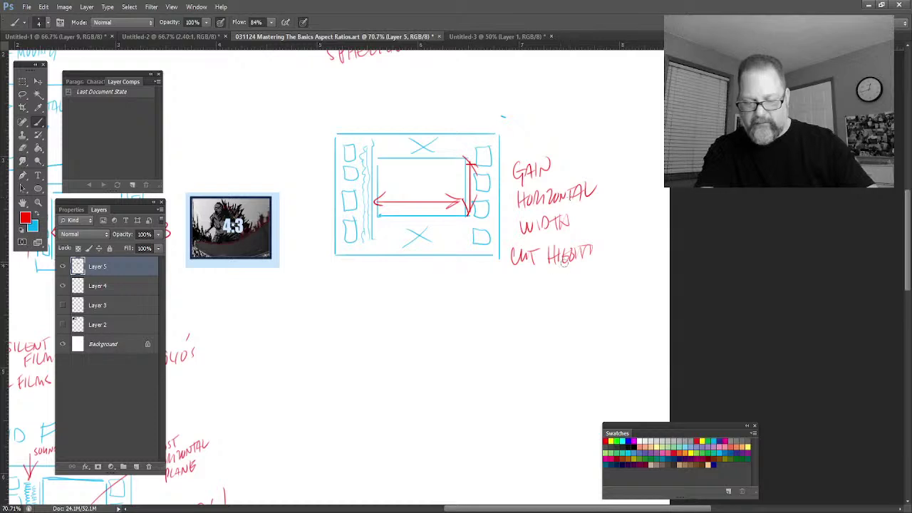
pyautogui.moveTo(563, 262)
pyautogui.mouseDown()
pyautogui.moveTo(574, 256)
pyautogui.moveTo(529, 256)
pyautogui.moveTo(514, 272)
pyautogui.mouseUp()
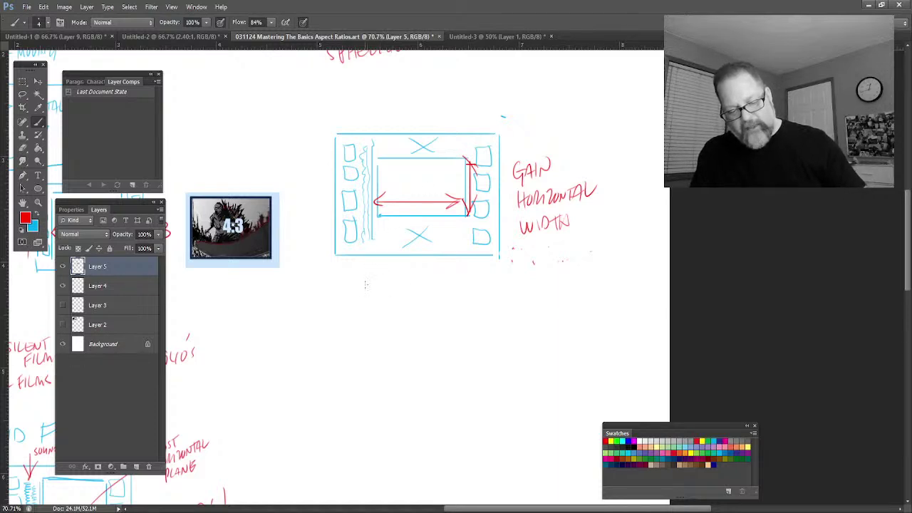
# Letter "WIDESCREEN" and "3 PREF" in red below the frame, linking the left sprocket holes to "3 PREF" with a brace and curved arrow.
pyautogui.moveTo(342, 269)
pyautogui.mouseDown()
pyautogui.moveTo(353, 281)
pyautogui.moveTo(393, 273)
pyautogui.moveTo(405, 283)
pyautogui.moveTo(443, 265)
pyautogui.mouseUp()
pyautogui.moveTo(363, 308)
pyautogui.mouseDown()
pyautogui.moveTo(389, 321)
pyautogui.moveTo(395, 310)
pyautogui.moveTo(411, 317)
pyautogui.moveTo(411, 332)
pyautogui.moveTo(433, 313)
pyautogui.mouseUp()
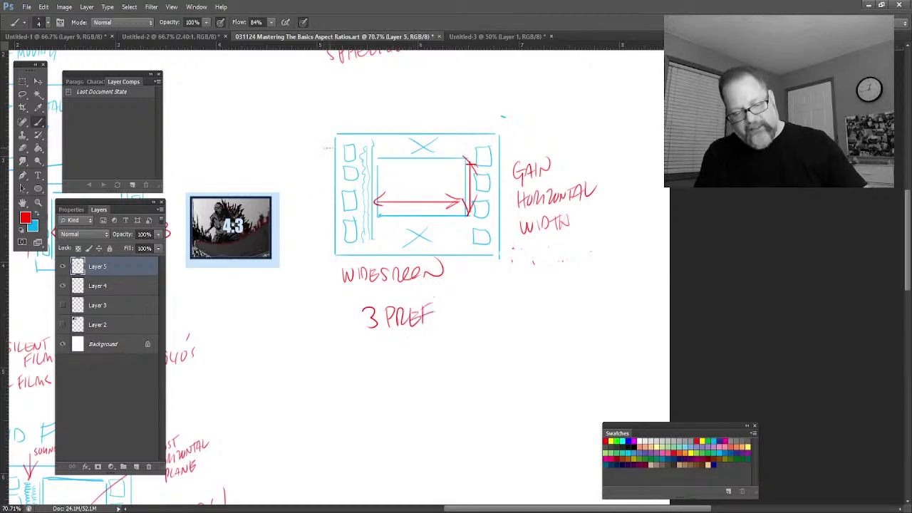
pyautogui.moveTo(327, 148)
pyautogui.mouseDown()
pyautogui.moveTo(315, 166)
pyautogui.moveTo(329, 229)
pyautogui.mouseUp()
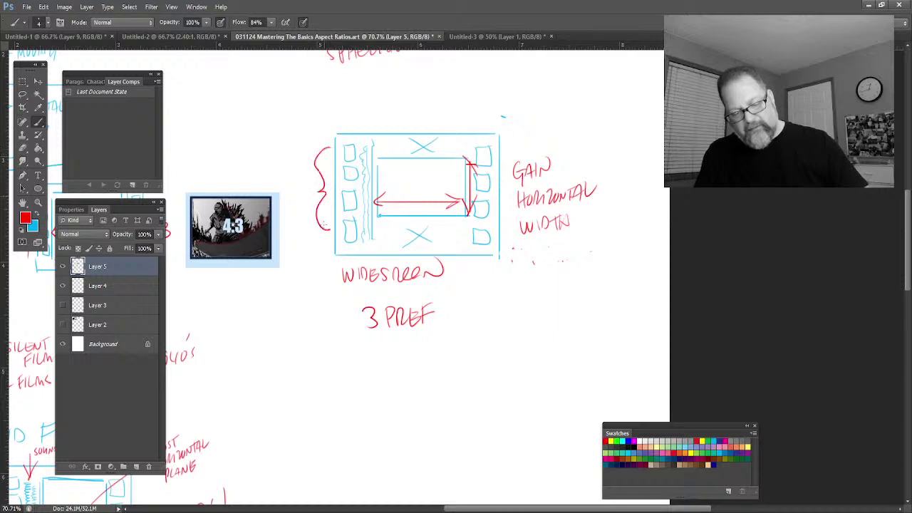
pyautogui.moveTo(313, 192)
pyautogui.mouseDown()
pyautogui.moveTo(298, 234)
pyautogui.moveTo(345, 310)
pyautogui.moveTo(326, 332)
pyautogui.mouseUp()
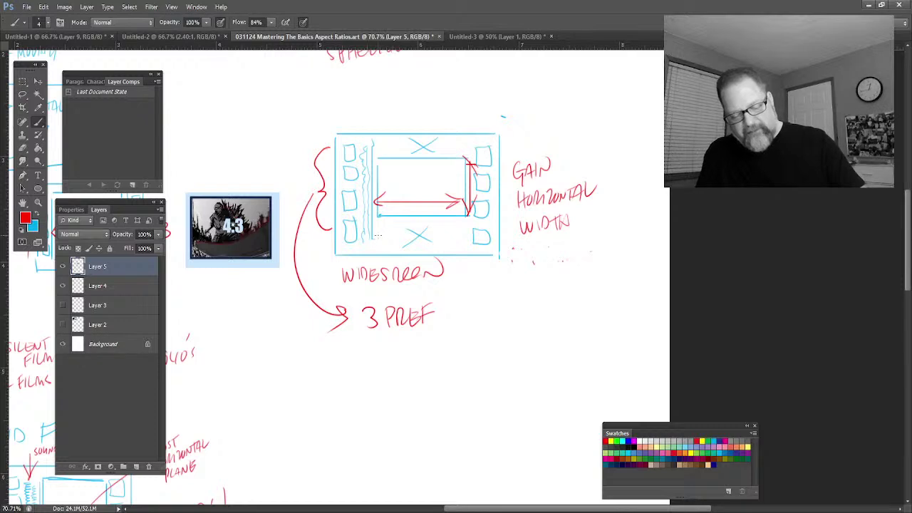
# Scribble red hatching over the unused strips above and below the image rectangle.
pyautogui.moveTo(387, 233)
pyautogui.mouseDown()
pyautogui.moveTo(420, 250)
pyautogui.moveTo(445, 239)
pyautogui.mouseUp()
pyautogui.moveTo(393, 143); pyautogui.dragTo(467, 141)
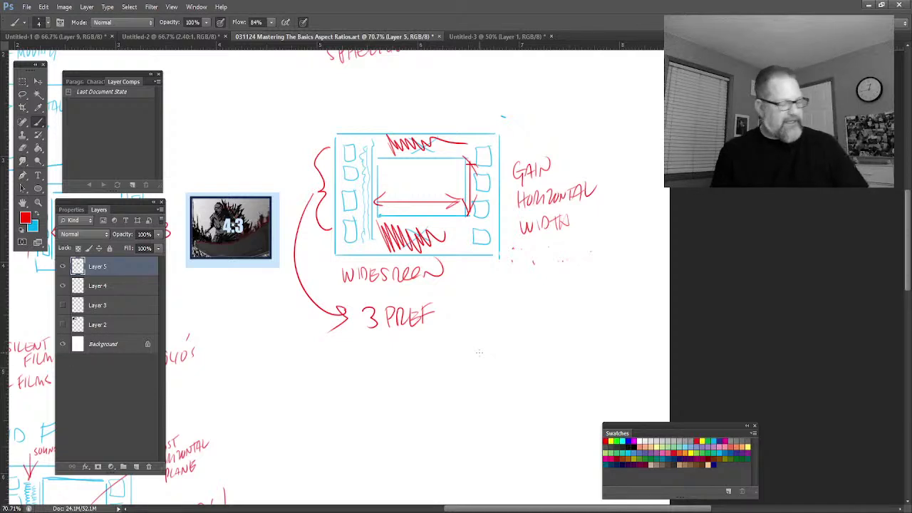
# Letter the ratio "1.85:1" in red under "3 PREF" and circle it.
pyautogui.moveTo(381, 360); pyautogui.dragTo(381, 384)
pyautogui.moveTo(390, 367)
pyautogui.mouseDown()
pyautogui.moveTo(422, 380)
pyautogui.moveTo(423, 351)
pyautogui.moveTo(429, 343)
pyautogui.moveTo(439, 355)
pyautogui.moveTo(454, 331)
pyautogui.moveTo(457, 370)
pyautogui.mouseUp()
pyautogui.click(440, 365)
pyautogui.click(442, 355)
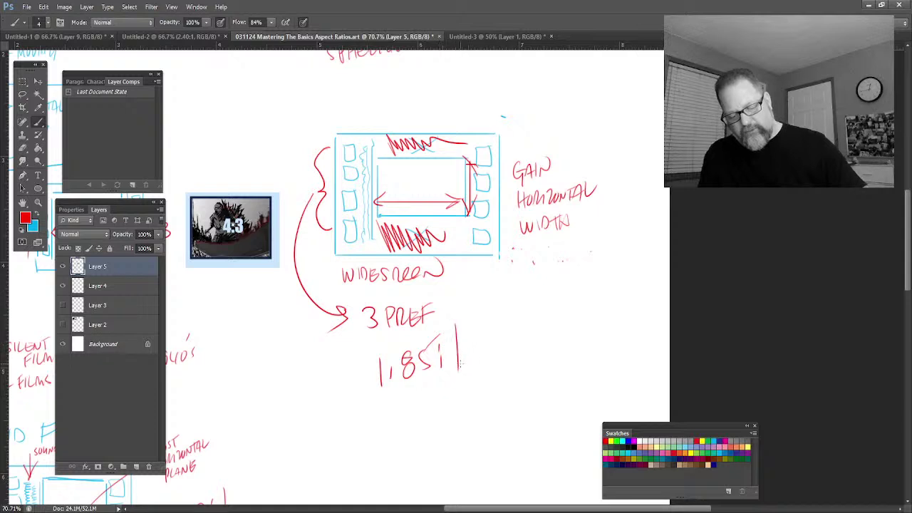
pyautogui.moveTo(425, 328)
pyautogui.mouseDown()
pyautogui.moveTo(399, 427)
pyautogui.moveTo(475, 324)
pyautogui.moveTo(507, 329)
pyautogui.moveTo(471, 362)
pyautogui.mouseUp()
# Draw a red arrow pointing to the circled ratio and label it "ASPECT RATIO".
pyautogui.moveTo(479, 348); pyautogui.dragTo(488, 359)
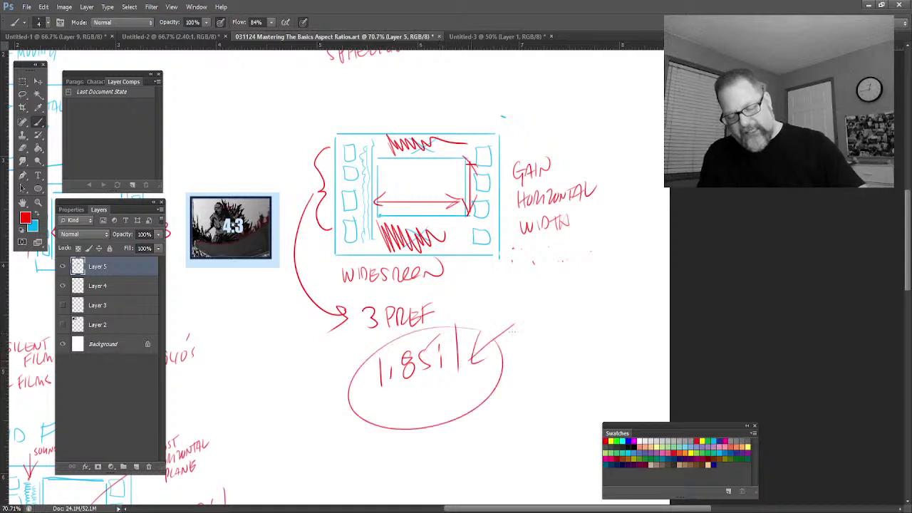
pyautogui.moveTo(480, 316); pyautogui.dragTo(534, 281)
pyautogui.moveTo(501, 308)
pyautogui.mouseDown()
pyautogui.moveTo(503, 324)
pyautogui.moveTo(536, 300)
pyautogui.mouseUp()
pyautogui.moveTo(537, 298)
pyautogui.mouseDown()
pyautogui.moveTo(539, 316)
pyautogui.moveTo(543, 302)
pyautogui.mouseUp()
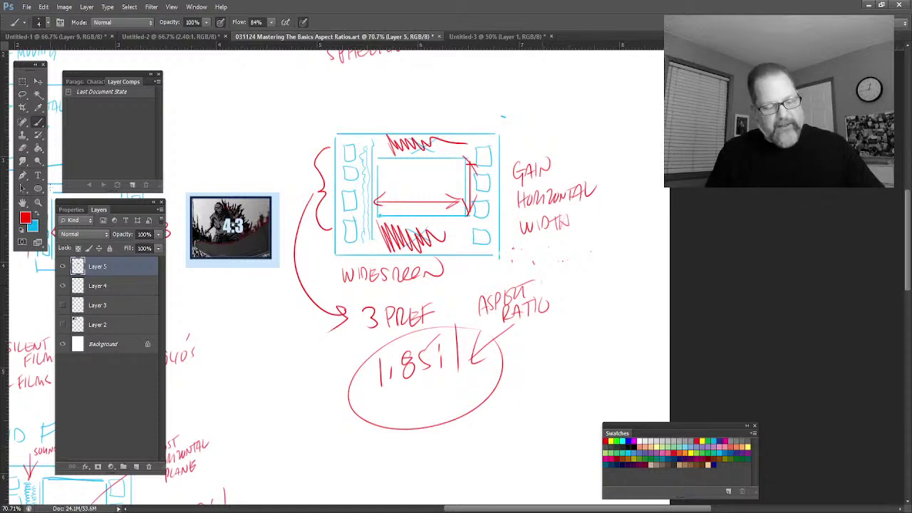
# Letter the heading "ANAMORPHIC LENSE" in red in the blank space below the circled 1.85:1.
pyautogui.click(22, 204)
pyautogui.moveTo(261, 369); pyautogui.dragTo(246, 235)
pyautogui.click(38, 122)
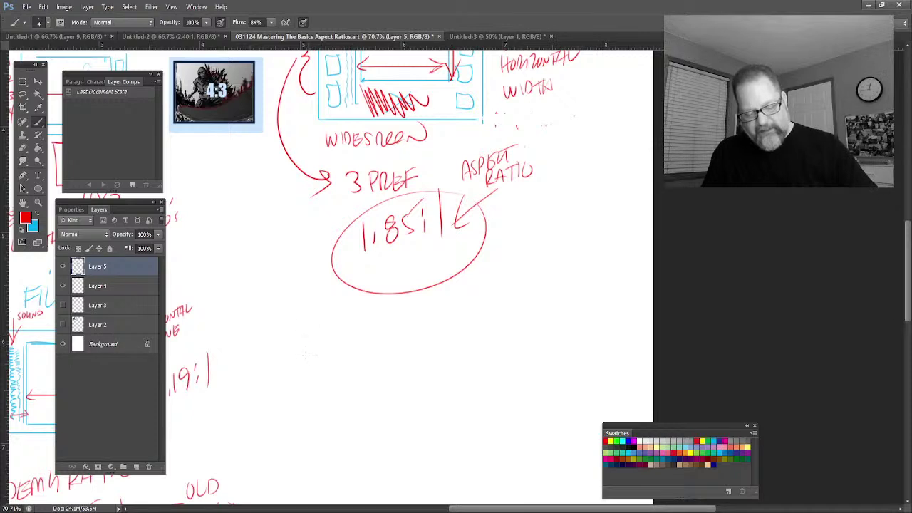
pyautogui.moveTo(304, 359)
pyautogui.mouseDown()
pyautogui.moveTo(325, 339)
pyautogui.moveTo(345, 352)
pyautogui.moveTo(344, 335)
pyautogui.moveTo(352, 346)
pyautogui.moveTo(353, 337)
pyautogui.moveTo(364, 345)
pyautogui.moveTo(401, 327)
pyautogui.mouseUp()
pyautogui.moveTo(402, 336); pyautogui.dragTo(411, 334)
pyautogui.moveTo(411, 326)
pyautogui.mouseDown()
pyautogui.moveTo(410, 347)
pyautogui.moveTo(475, 344)
pyautogui.moveTo(489, 324)
pyautogui.moveTo(492, 334)
pyautogui.moveTo(515, 334)
pyautogui.mouseUp()
pyautogui.moveTo(506, 318); pyautogui.dragTo(515, 313)
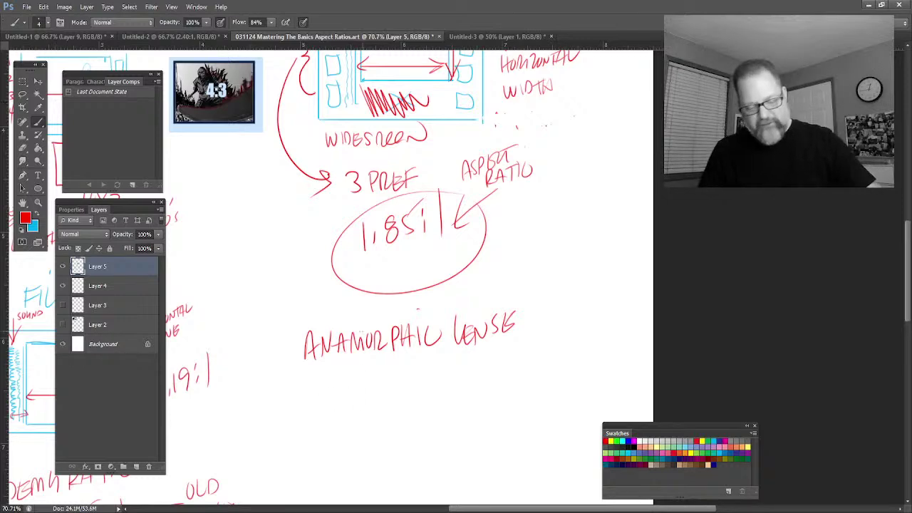
# Draw a large cyan film frame outline below the "ANAMORPHIC LENSE" heading.
pyautogui.press('h')
pyautogui.moveTo(285, 367); pyautogui.dragTo(273, 219)
pyautogui.click(35, 214)
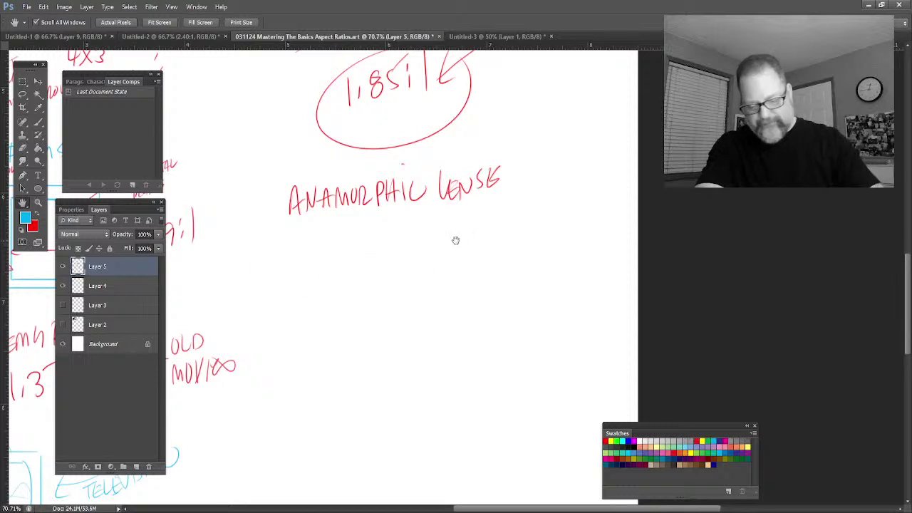
pyautogui.click(38, 122)
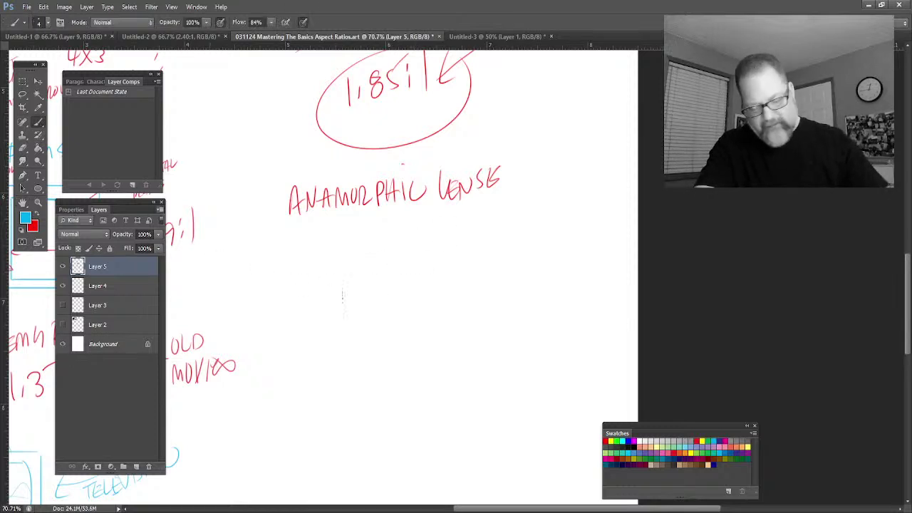
pyautogui.moveTo(474, 254)
pyautogui.mouseDown()
pyautogui.moveTo(310, 261)
pyautogui.moveTo(298, 370)
pyautogui.mouseUp()
pyautogui.moveTo(488, 258)
pyautogui.mouseDown()
pyautogui.moveTo(481, 411)
pyautogui.moveTo(300, 398)
pyautogui.mouseUp()
# Add four cyan sprocket holes down each side of the anamorphic film frame.
pyautogui.moveTo(305, 271)
pyautogui.mouseDown()
pyautogui.moveTo(315, 270)
pyautogui.moveTo(305, 317)
pyautogui.moveTo(318, 349)
pyautogui.mouseUp()
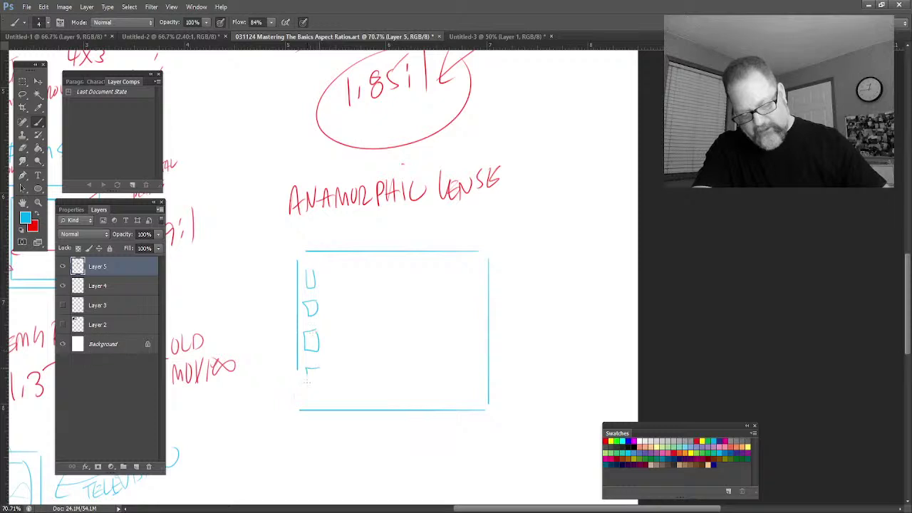
pyautogui.moveTo(306, 380); pyautogui.dragTo(322, 368)
pyautogui.moveTo(461, 265)
pyautogui.mouseDown()
pyautogui.moveTo(478, 288)
pyautogui.moveTo(476, 315)
pyautogui.mouseUp()
pyautogui.moveTo(464, 329)
pyautogui.mouseDown()
pyautogui.moveTo(479, 352)
pyautogui.moveTo(460, 391)
pyautogui.moveTo(482, 367)
pyautogui.mouseUp()
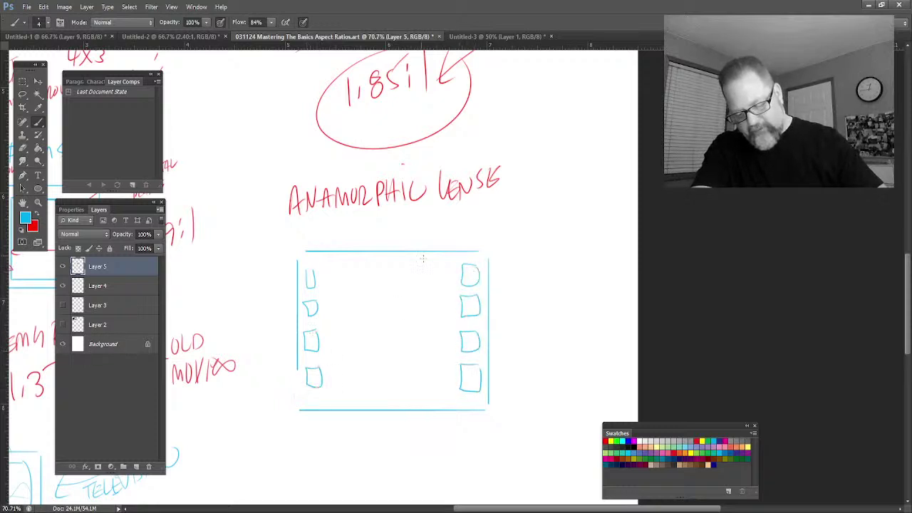
# Draw a tall image rectangle between the sprocket holes, with a wavy sound strip along its left edge.
pyautogui.moveTo(454, 260)
pyautogui.mouseDown()
pyautogui.moveTo(330, 261)
pyautogui.moveTo(325, 387)
pyautogui.moveTo(456, 392)
pyautogui.mouseUp()
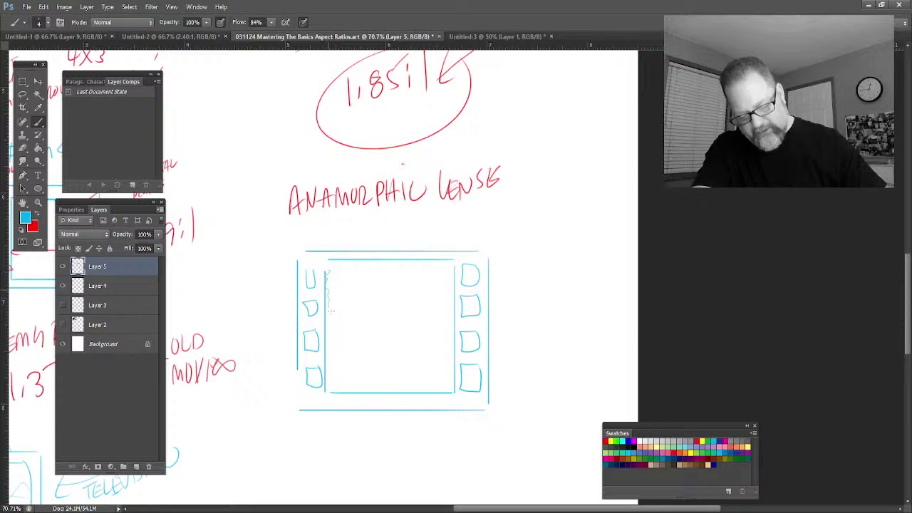
pyautogui.moveTo(327, 386)
pyautogui.mouseDown()
pyautogui.moveTo(331, 280)
pyautogui.moveTo(335, 392)
pyautogui.mouseUp()
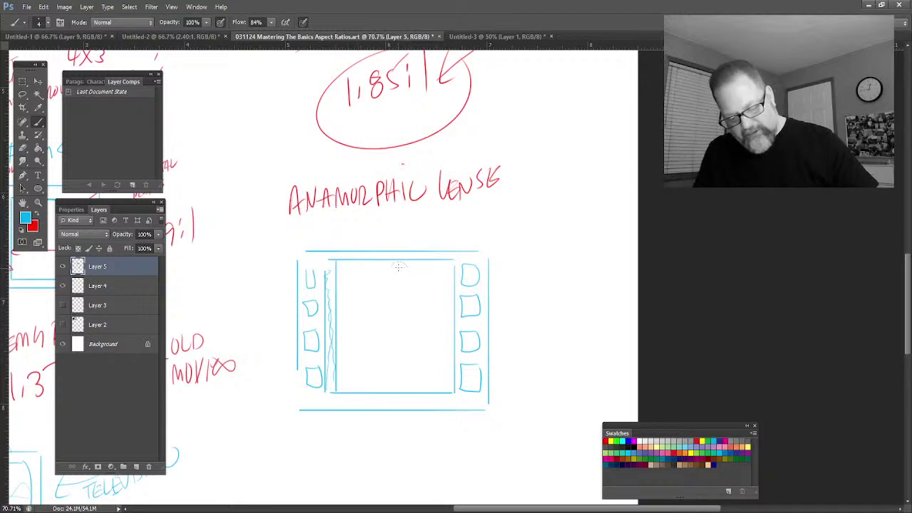
# Sketch a tall, narrow standing figure with outstretched arms inside the image rectangle, with vertical background lines on both sides.
pyautogui.moveTo(399, 267); pyautogui.dragTo(399, 283)
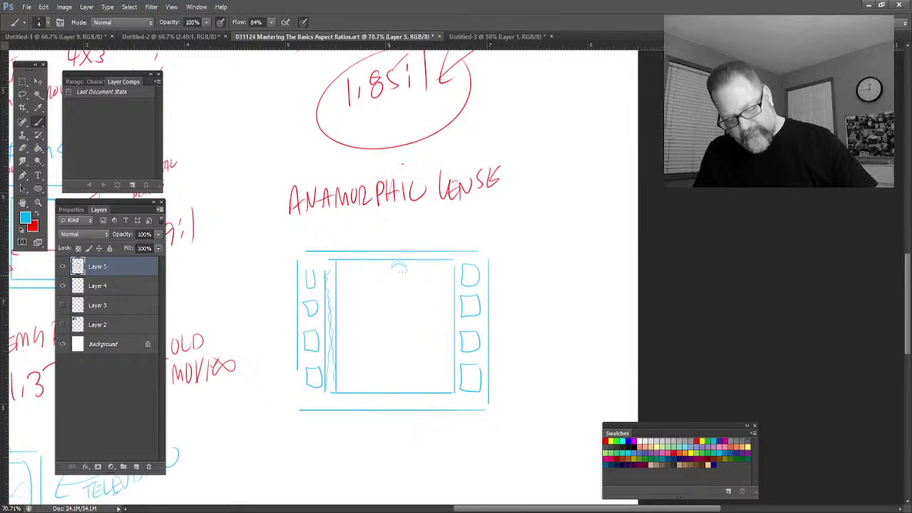
pyautogui.moveTo(391, 268); pyautogui.dragTo(391, 288)
pyautogui.moveTo(405, 266)
pyautogui.mouseDown()
pyautogui.moveTo(401, 292)
pyautogui.moveTo(365, 314)
pyautogui.mouseUp()
pyautogui.moveTo(405, 291)
pyautogui.mouseDown()
pyautogui.moveTo(428, 317)
pyautogui.moveTo(416, 328)
pyautogui.moveTo(420, 373)
pyautogui.moveTo(379, 390)
pyautogui.moveTo(379, 314)
pyautogui.moveTo(357, 344)
pyautogui.moveTo(371, 303)
pyautogui.moveTo(356, 397)
pyautogui.mouseUp()
pyautogui.moveTo(360, 271); pyautogui.dragTo(367, 393)
pyautogui.moveTo(425, 261)
pyautogui.mouseDown()
pyautogui.moveTo(426, 389)
pyautogui.moveTo(434, 390)
pyautogui.mouseUp()
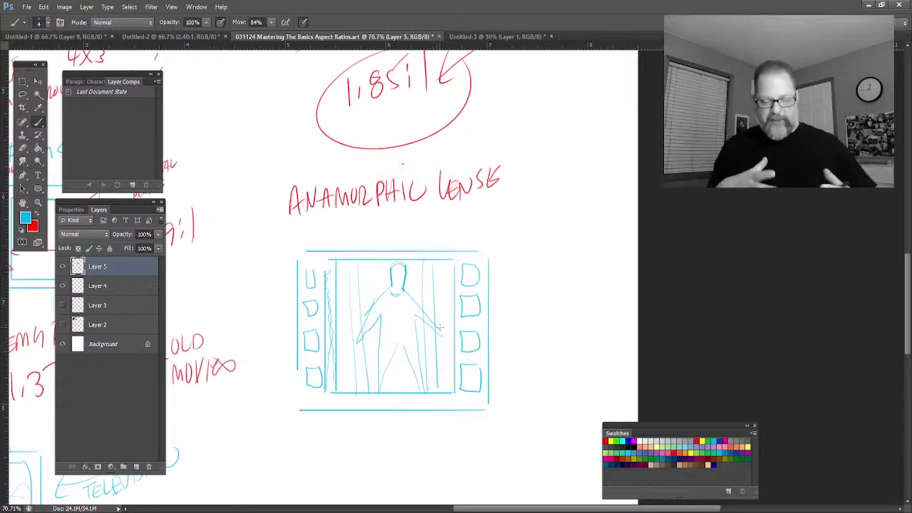
# Letter "SQUASHED IMAGE" in cyan below the anamorphic frame, with a curved arrow leading to it from the heading.
pyautogui.click(38, 204)
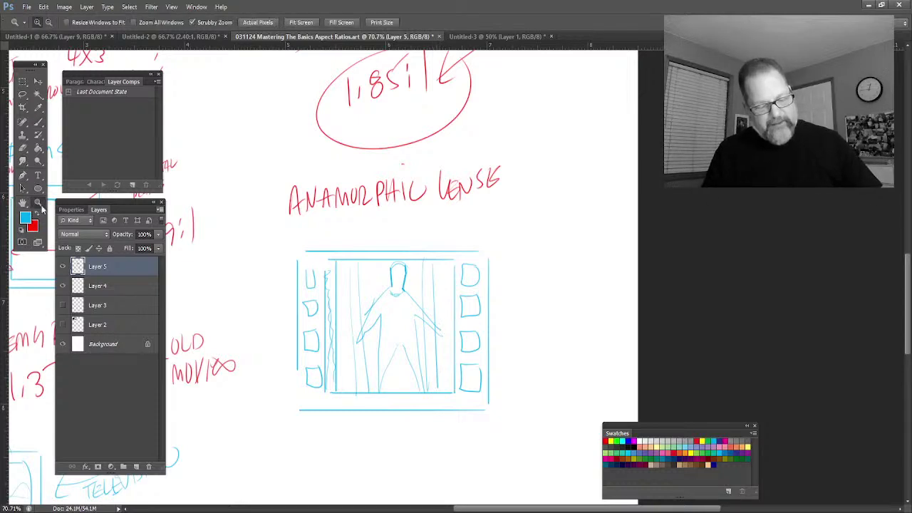
pyautogui.moveTo(253, 345); pyautogui.dragTo(245, 322)
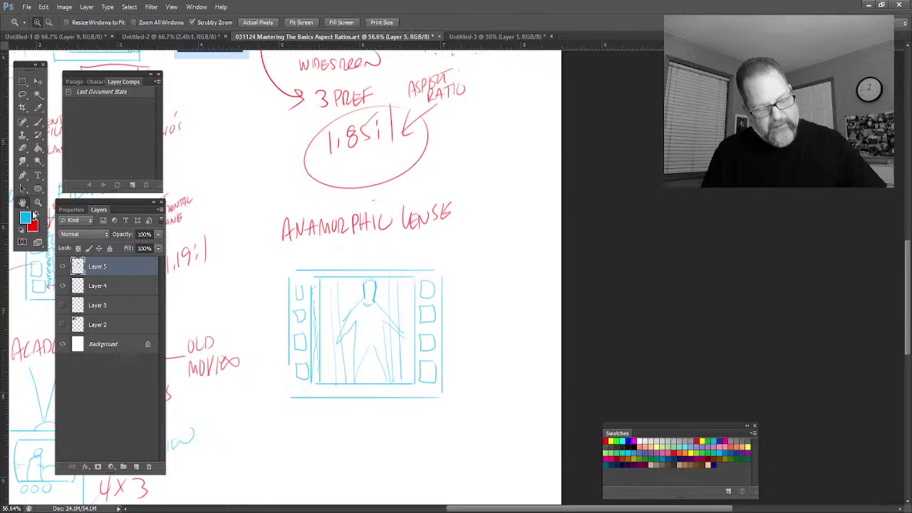
pyautogui.click(22, 203)
pyautogui.moveTo(248, 382); pyautogui.dragTo(254, 258)
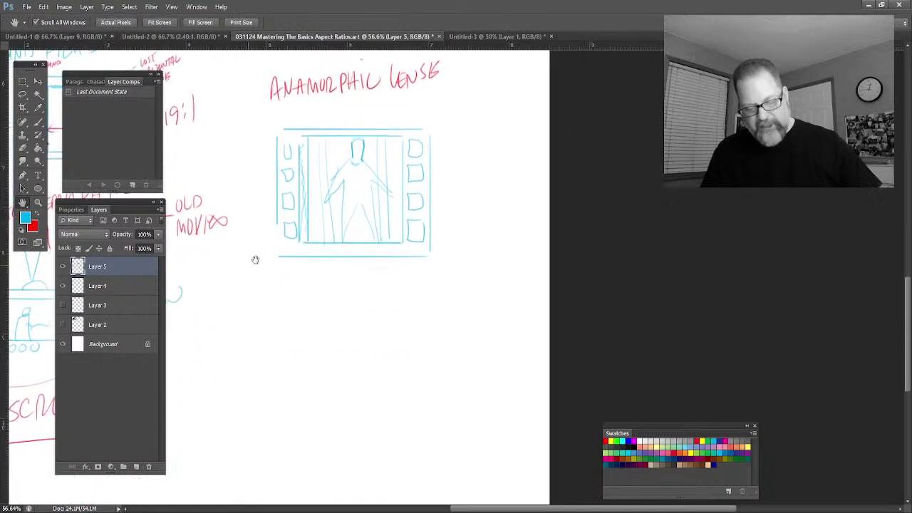
pyautogui.click(38, 123)
pyautogui.moveTo(275, 301)
pyautogui.mouseDown()
pyautogui.moveTo(282, 281)
pyautogui.moveTo(303, 286)
pyautogui.mouseUp()
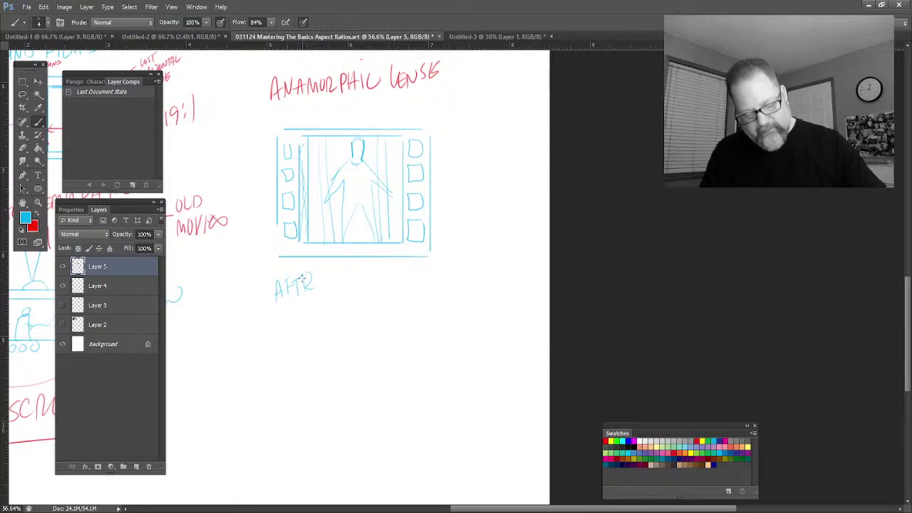
pyautogui.moveTo(305, 279)
pyautogui.mouseDown()
pyautogui.moveTo(318, 292)
pyautogui.moveTo(341, 281)
pyautogui.moveTo(274, 287)
pyautogui.moveTo(293, 284)
pyautogui.mouseUp()
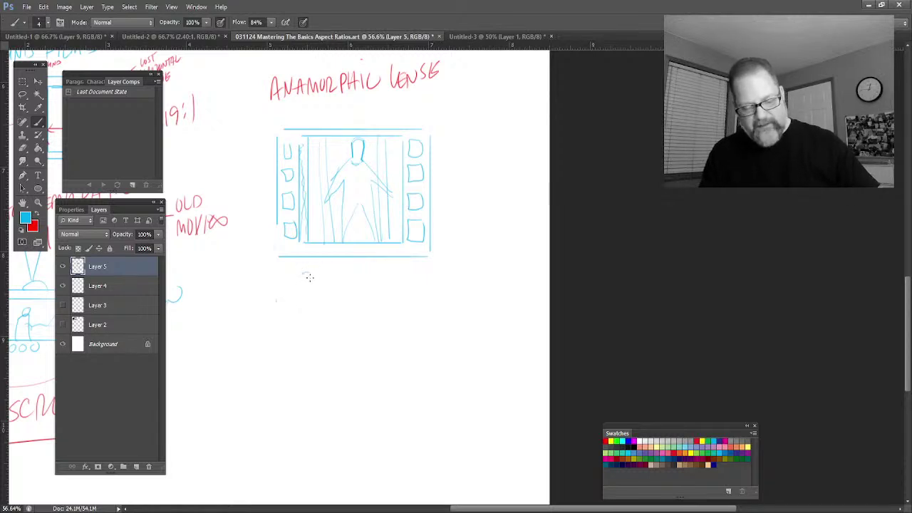
pyautogui.moveTo(261, 109)
pyautogui.mouseDown()
pyautogui.moveTo(288, 303)
pyautogui.moveTo(305, 323)
pyautogui.moveTo(321, 301)
pyautogui.moveTo(450, 278)
pyautogui.mouseUp()
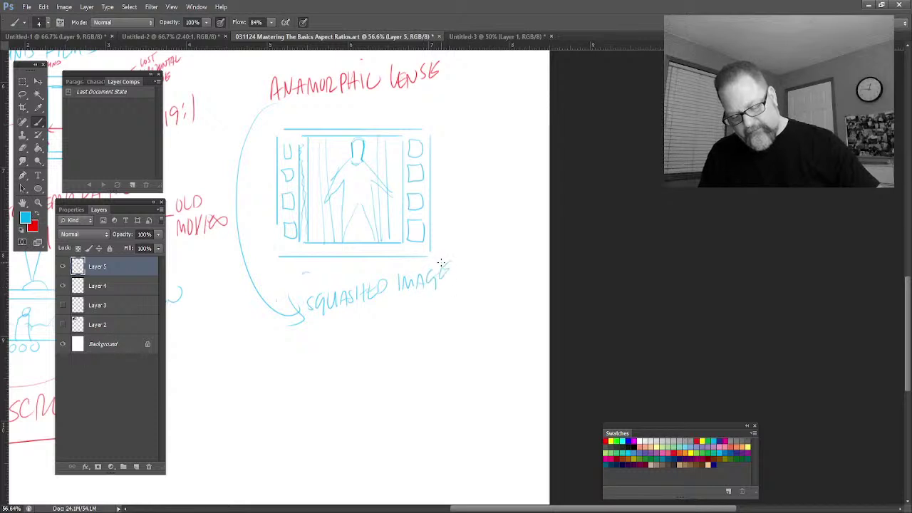
# Letter the cyan note "ON PROJECTOR THEY STRETCHED IMAGE TO PROPER SIZE" below "SQUASHED IMAGE".
pyautogui.moveTo(286, 358)
pyautogui.mouseDown()
pyautogui.moveTo(287, 367)
pyautogui.moveTo(302, 348)
pyautogui.moveTo(393, 322)
pyautogui.mouseUp()
pyautogui.moveTo(352, 360)
pyautogui.mouseDown()
pyautogui.moveTo(352, 375)
pyautogui.moveTo(359, 359)
pyautogui.moveTo(368, 373)
pyautogui.moveTo(390, 361)
pyautogui.mouseUp()
pyautogui.moveTo(392, 353); pyautogui.dragTo(388, 369)
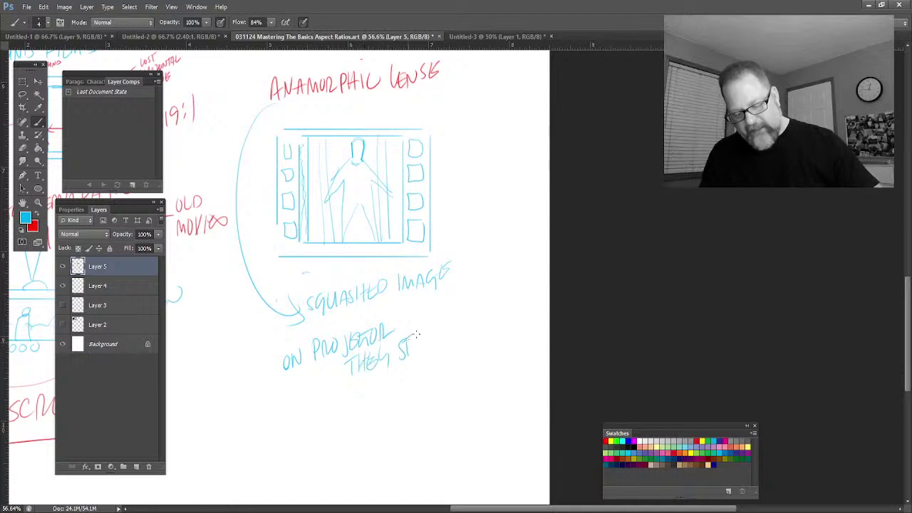
pyautogui.moveTo(419, 341); pyautogui.dragTo(420, 355)
pyautogui.moveTo(420, 340); pyautogui.dragTo(428, 350)
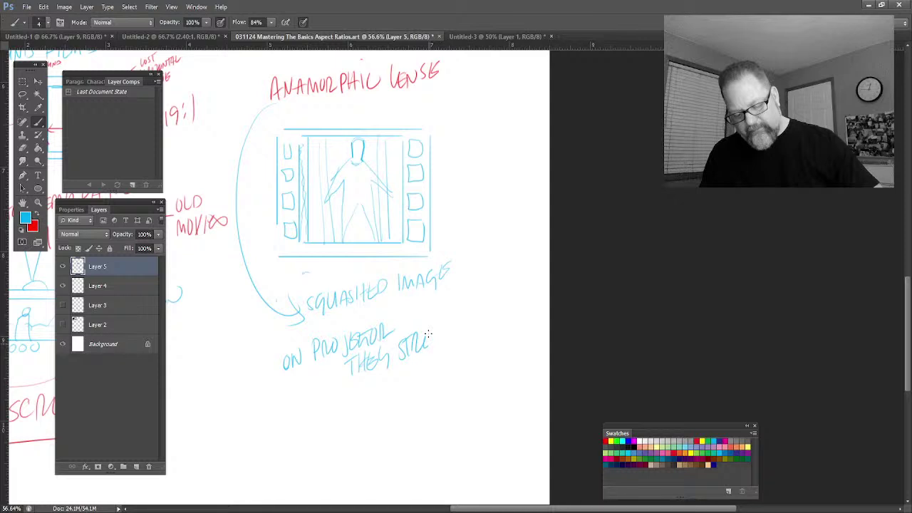
pyautogui.moveTo(423, 344)
pyautogui.mouseDown()
pyautogui.moveTo(427, 328)
pyautogui.moveTo(451, 333)
pyautogui.moveTo(482, 310)
pyautogui.mouseUp()
pyautogui.moveTo(333, 390)
pyautogui.mouseDown()
pyautogui.moveTo(360, 400)
pyautogui.moveTo(367, 379)
pyautogui.moveTo(372, 399)
pyautogui.moveTo(361, 392)
pyautogui.moveTo(380, 390)
pyautogui.moveTo(379, 376)
pyautogui.moveTo(400, 385)
pyautogui.mouseUp()
pyautogui.moveTo(394, 370)
pyautogui.mouseDown()
pyautogui.moveTo(387, 404)
pyautogui.moveTo(397, 393)
pyautogui.moveTo(424, 395)
pyautogui.moveTo(435, 369)
pyautogui.moveTo(475, 367)
pyautogui.mouseUp()
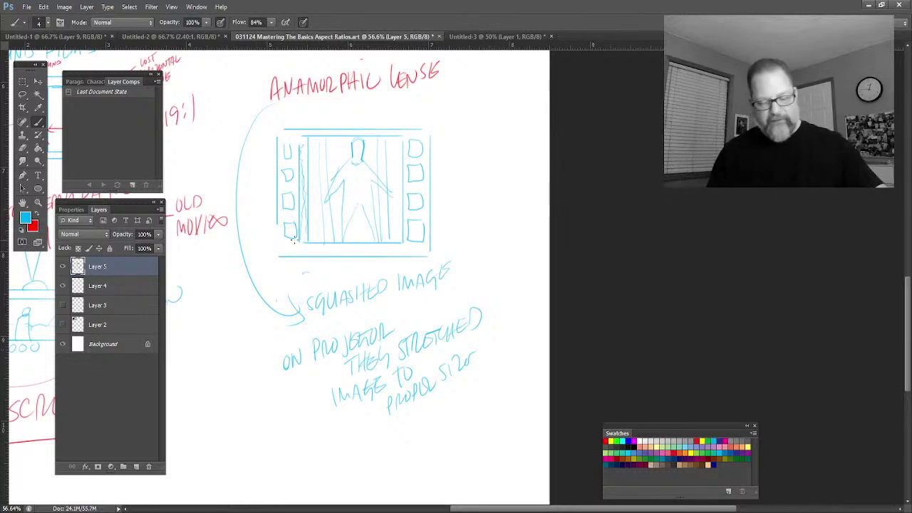
# Draw a curved cyan arrow from the anamorphic frame down past the projector note, and sketch a wide, low rectangle at its tip.
pyautogui.moveTo(308, 243)
pyautogui.mouseDown()
pyautogui.moveTo(257, 300)
pyautogui.moveTo(287, 458)
pyautogui.mouseUp()
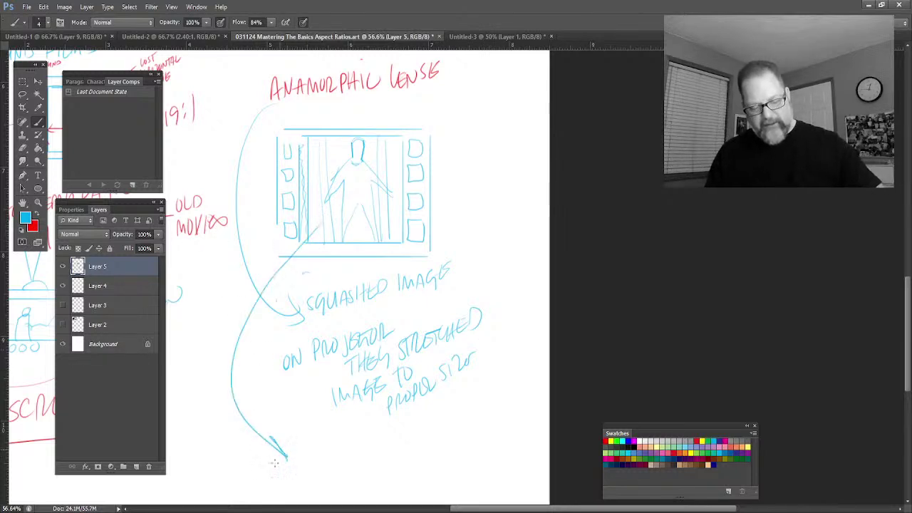
pyautogui.press('z')
pyautogui.moveTo(261, 405); pyautogui.dragTo(244, 370)
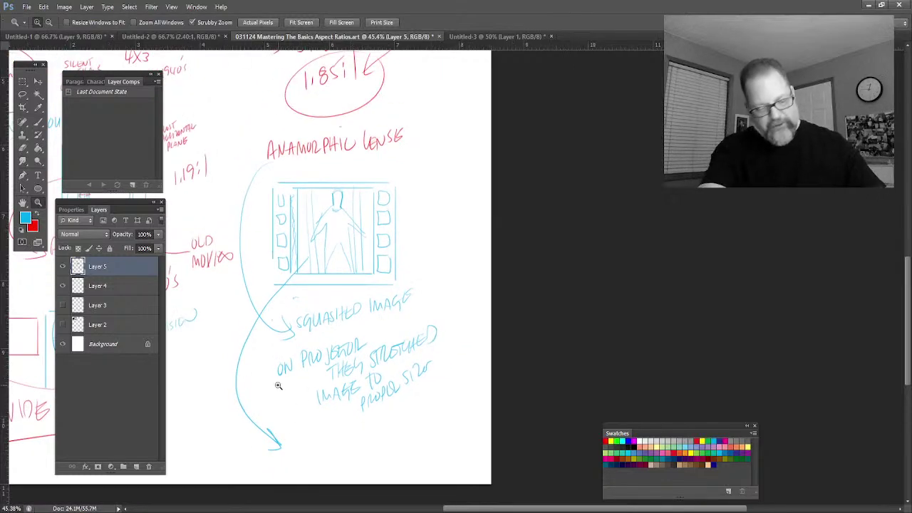
pyautogui.click(38, 122)
pyautogui.moveTo(293, 425); pyautogui.dragTo(294, 471)
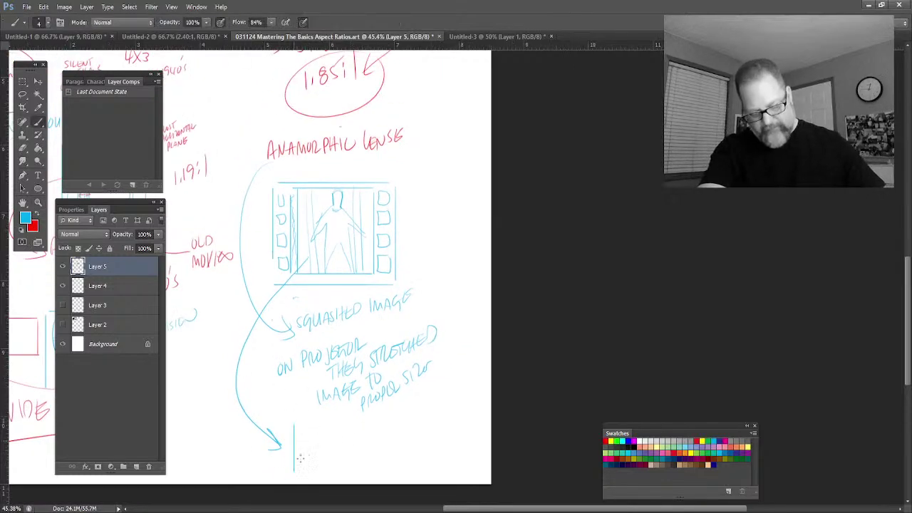
pyautogui.moveTo(434, 428); pyautogui.dragTo(433, 475)
pyautogui.moveTo(422, 423); pyautogui.dragTo(304, 424)
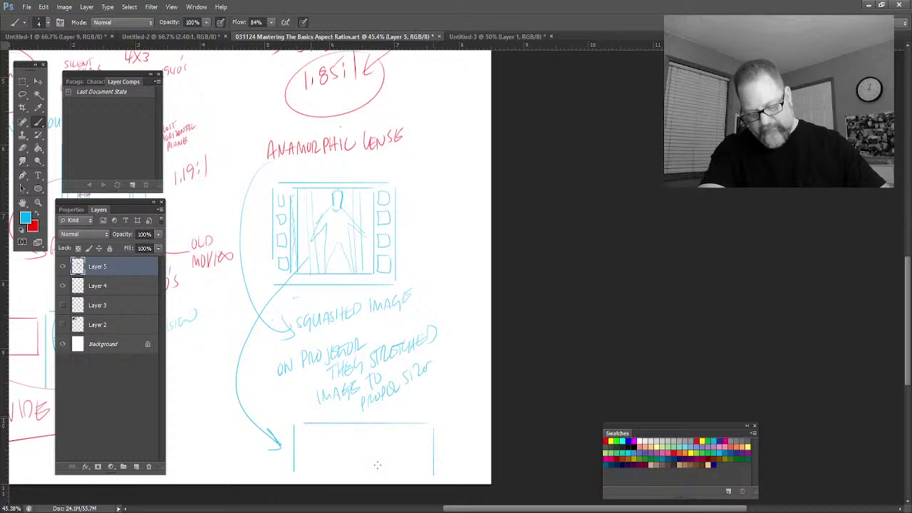
pyautogui.moveTo(428, 474)
pyautogui.mouseDown()
pyautogui.moveTo(281, 472)
pyautogui.moveTo(412, 475)
pyautogui.mouseUp()
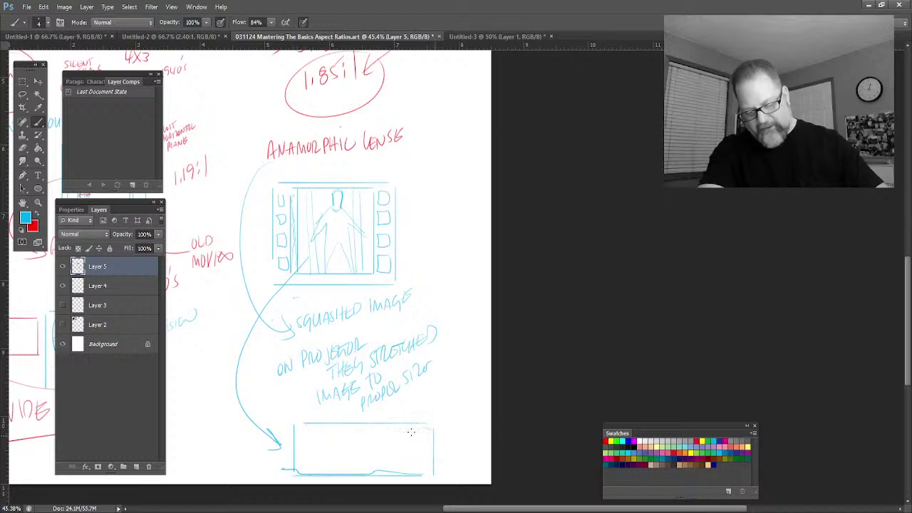
# Sketch a hilly landscape with a small standing figure inside the wide rectangle, and add red arrows stretching outward past both sides.
pyautogui.moveTo(411, 431)
pyautogui.mouseDown()
pyautogui.moveTo(384, 463)
pyautogui.moveTo(362, 470)
pyautogui.moveTo(325, 467)
pyautogui.moveTo(288, 443)
pyautogui.mouseUp()
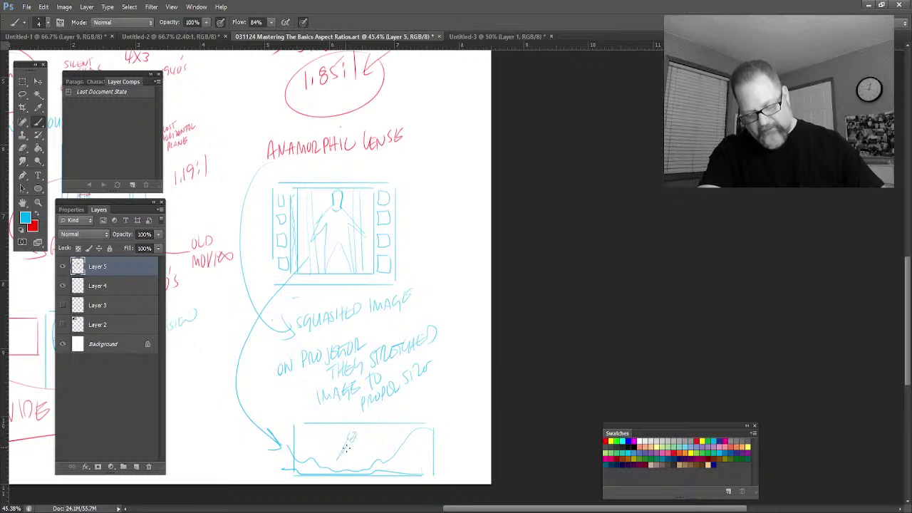
pyautogui.moveTo(346, 447)
pyautogui.mouseDown()
pyautogui.moveTo(344, 474)
pyautogui.moveTo(352, 436)
pyautogui.mouseUp()
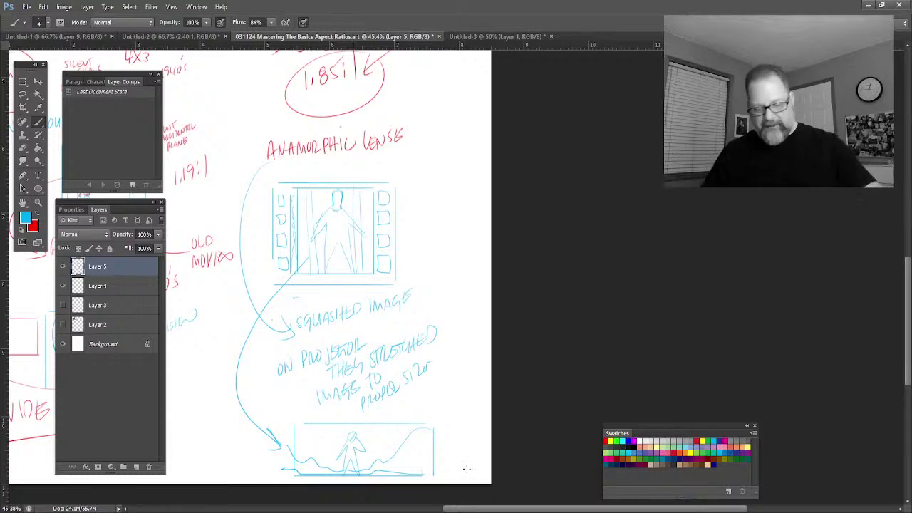
pyautogui.click(697, 441)
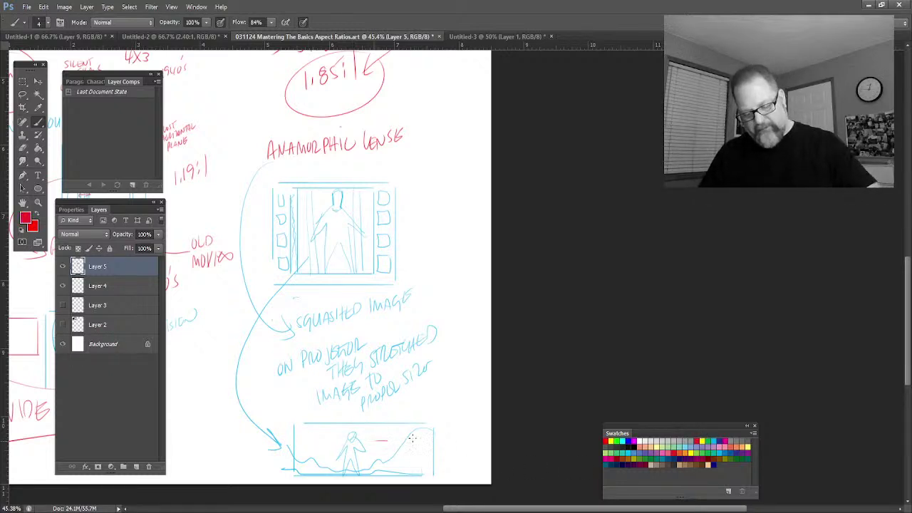
pyautogui.moveTo(412, 439)
pyautogui.mouseDown()
pyautogui.moveTo(446, 436)
pyautogui.moveTo(432, 451)
pyautogui.moveTo(426, 427)
pyautogui.mouseUp()
pyautogui.moveTo(317, 442)
pyautogui.mouseDown()
pyautogui.moveTo(275, 441)
pyautogui.moveTo(260, 468)
pyautogui.mouseUp()
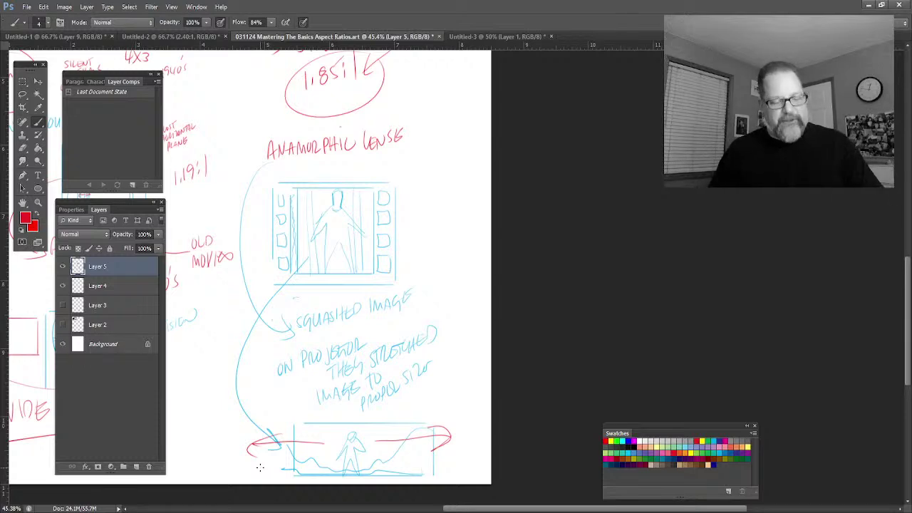
# Hide Layer 4 and Layer 5 in the aspect ratio notes document.
pyautogui.click(38, 203)
pyautogui.moveTo(259, 418); pyautogui.dragTo(242, 386)
pyautogui.press('space')
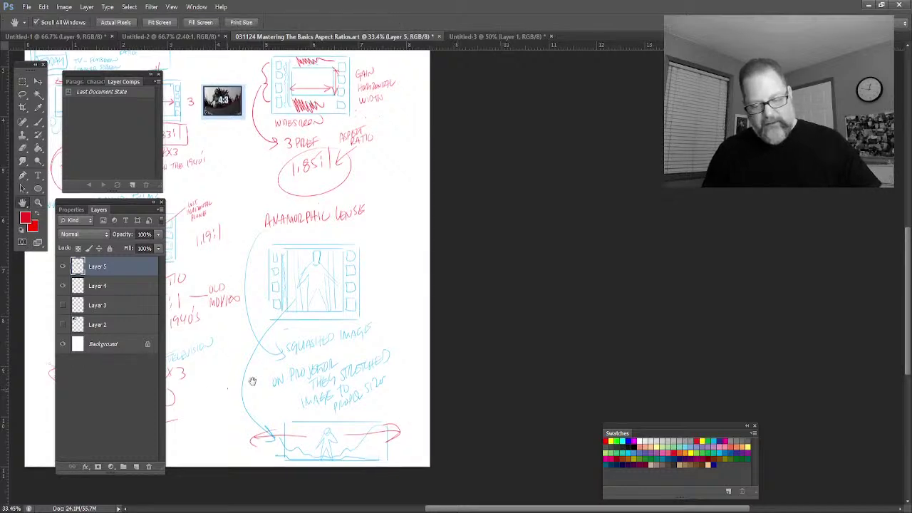
pyautogui.moveTo(176, 253)
pyautogui.mouseDown()
pyautogui.moveTo(330, 267)
pyautogui.moveTo(345, 446)
pyautogui.moveTo(337, 334)
pyautogui.moveTo(309, 226)
pyautogui.mouseUp()
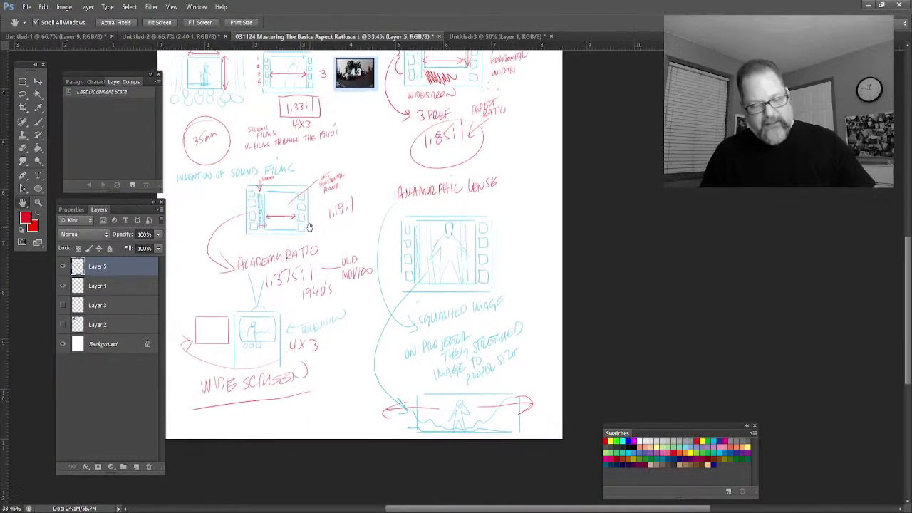
pyautogui.moveTo(62, 286); pyautogui.dragTo(62, 266)
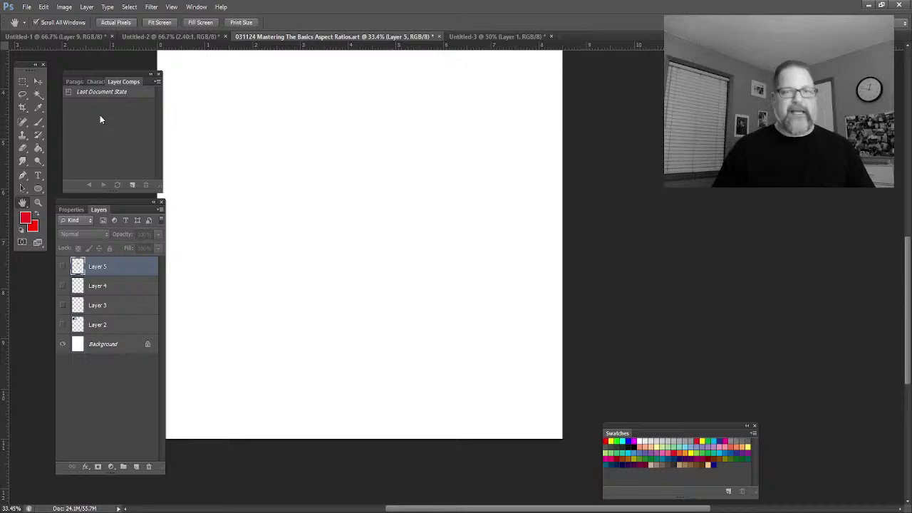
# Switch to the Untitled-2 document and compare the monster artwork's framing in the 1.85:1, 4:3 and 2.35:1 panels up close.
pyautogui.click(171, 39)
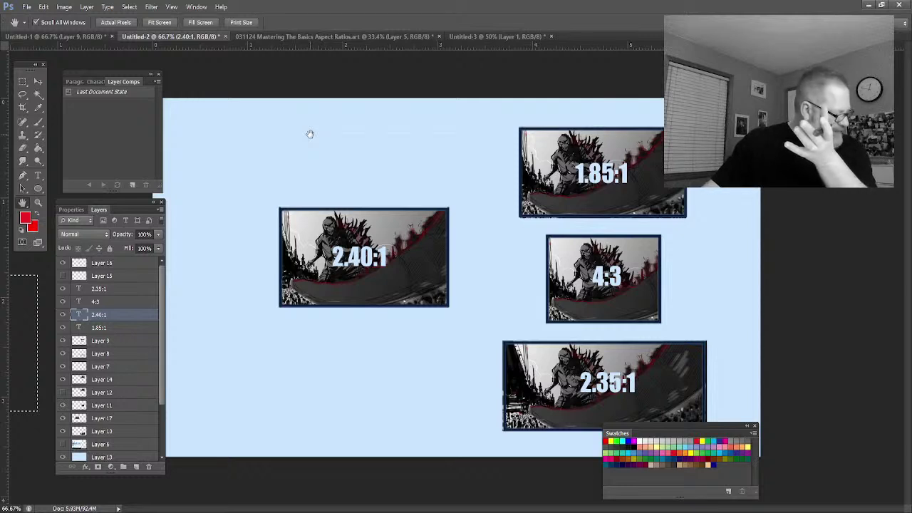
pyautogui.click(38, 203)
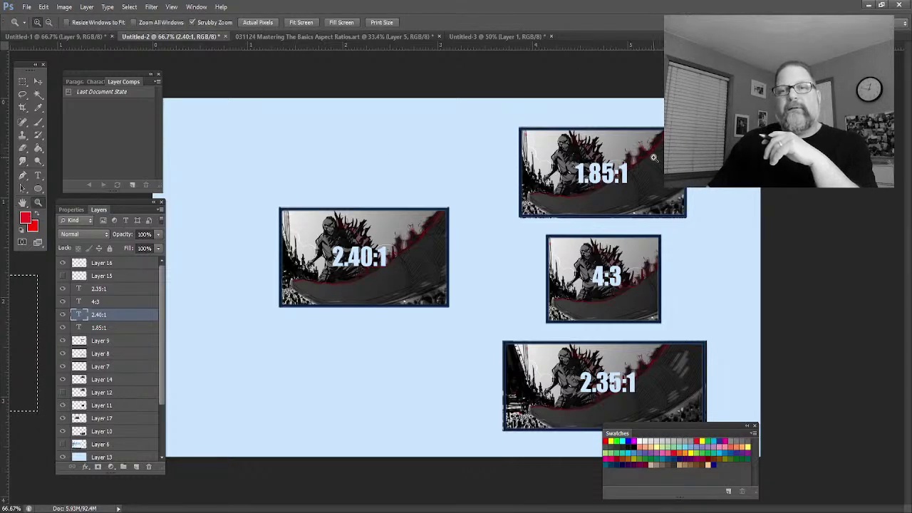
pyautogui.hotkey('ctrl', '+')
pyautogui.moveTo(695, 128); pyautogui.dragTo(681, 191)
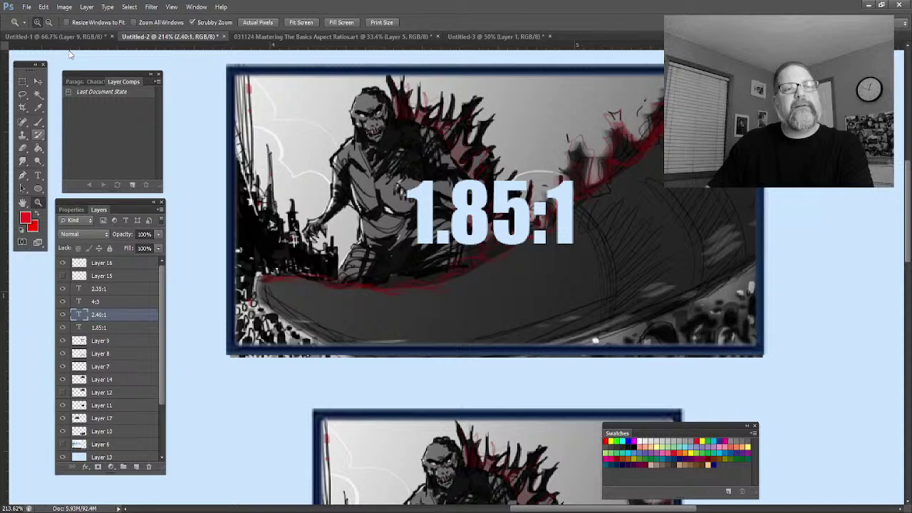
pyautogui.click(39, 81)
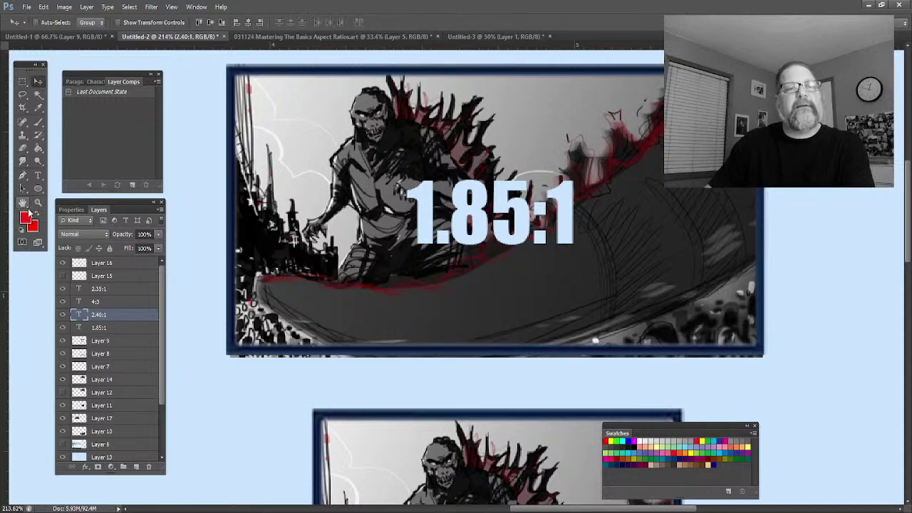
pyautogui.click(22, 202)
pyautogui.moveTo(427, 381); pyautogui.dragTo(453, 38)
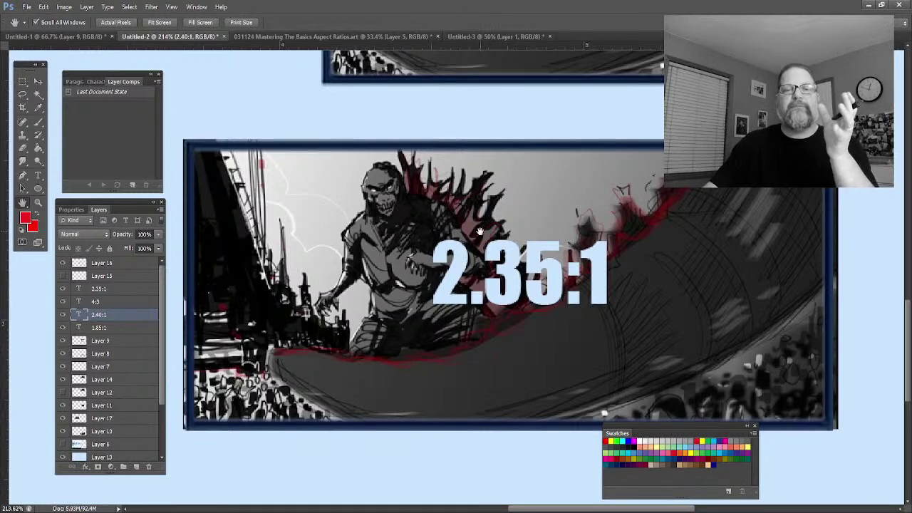
pyautogui.scroll(-5, 481, 231)
pyautogui.moveTo(514, 310); pyautogui.dragTo(507, 372)
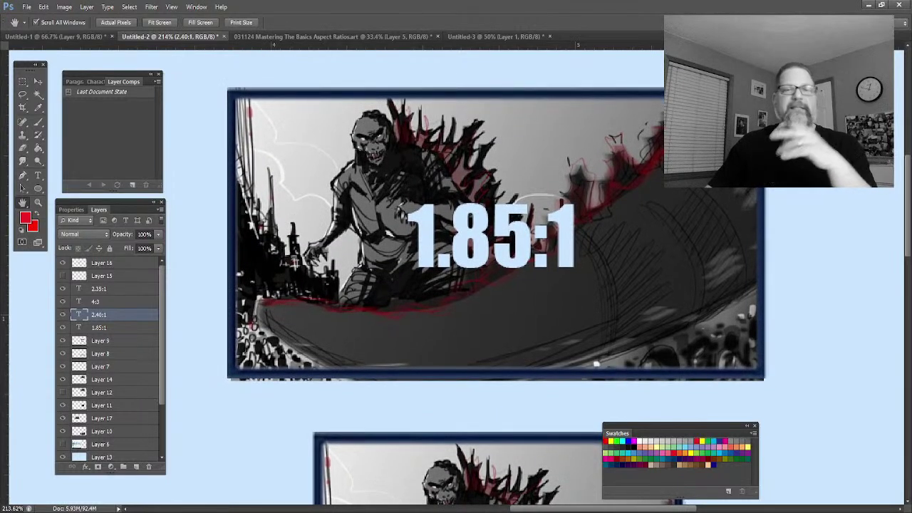
pyautogui.scroll(2, 519, 340)
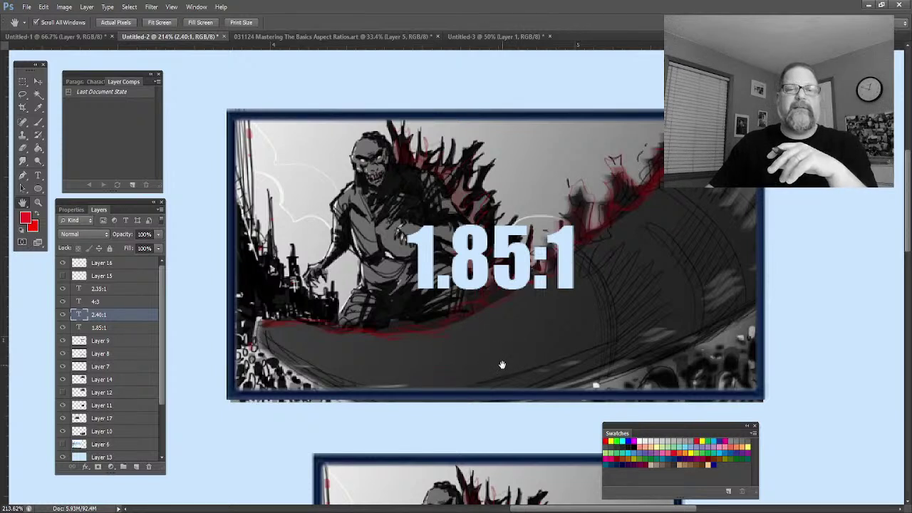
pyautogui.moveTo(501, 370); pyautogui.dragTo(498, 409)
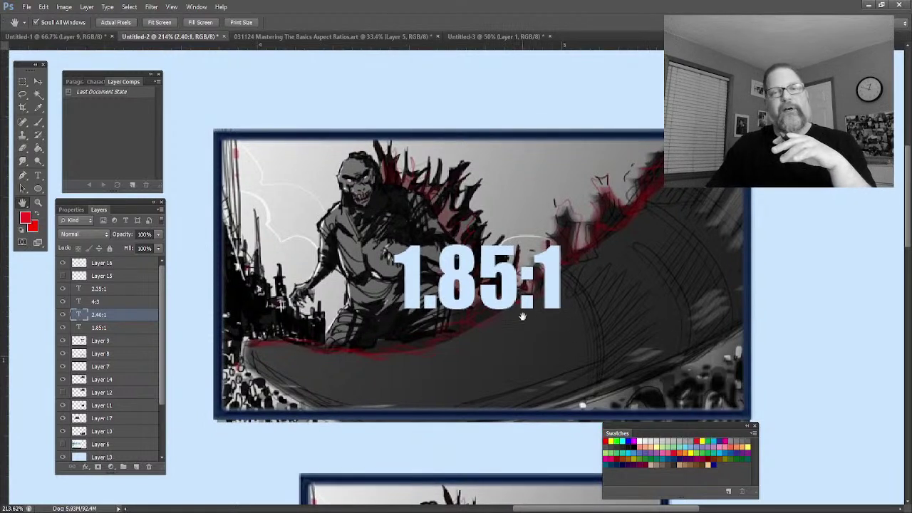
pyautogui.scroll(-10, 513, 362)
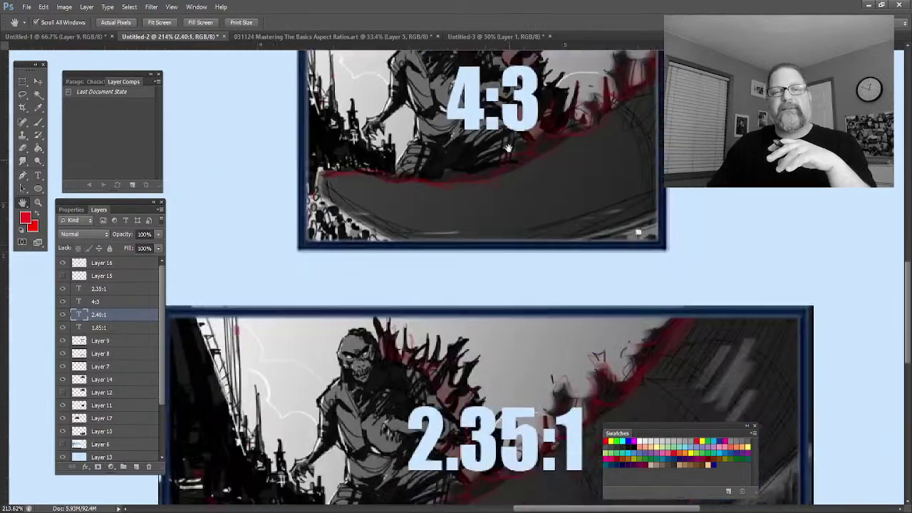